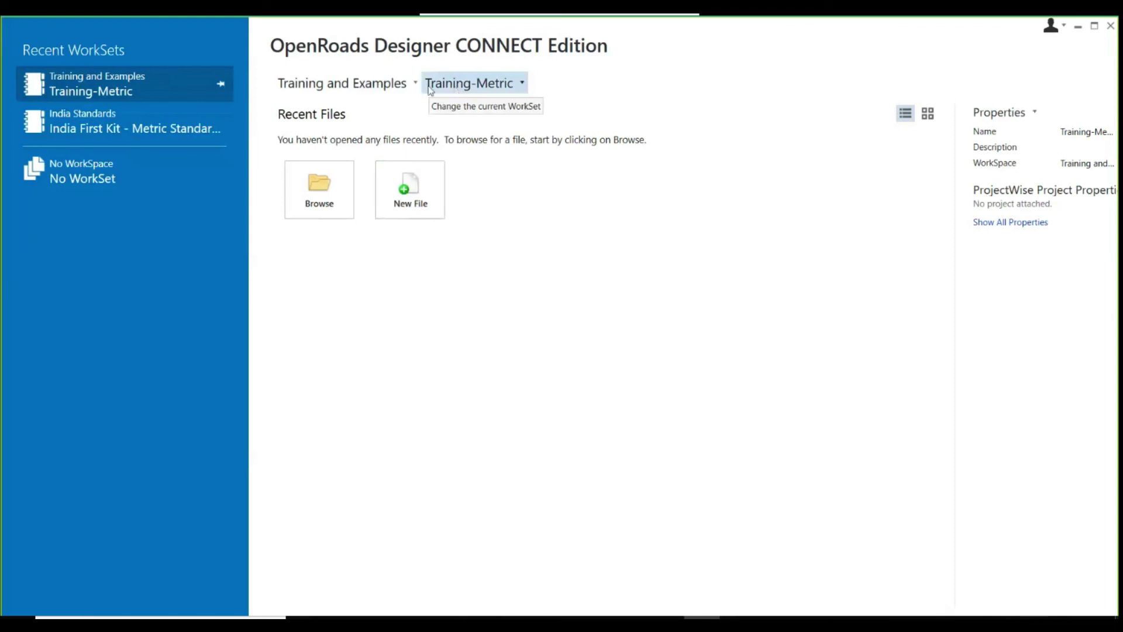
Check the WorkSpace and WorkSet lists, keeping Training-Metric within Training and Examples.
click(375, 85)
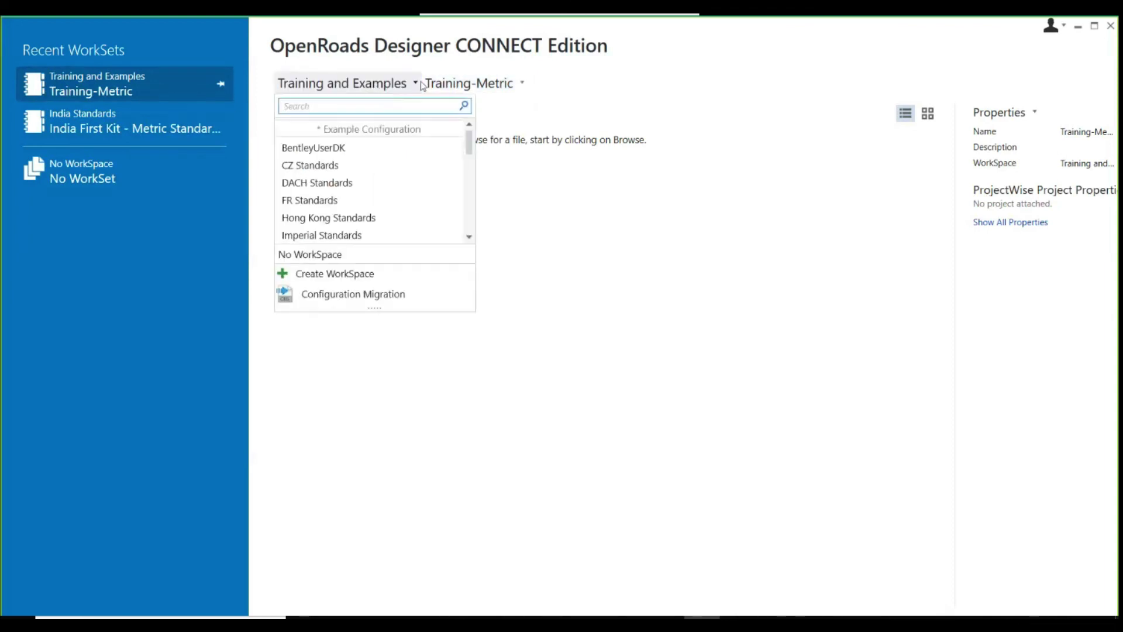
click(472, 86)
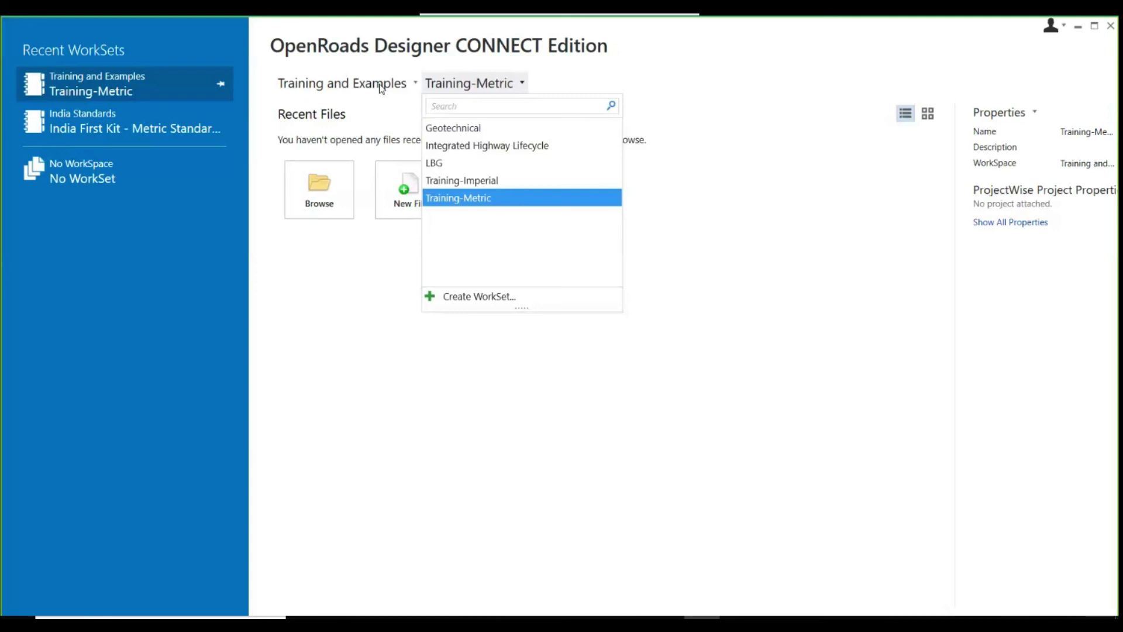
click(375, 85)
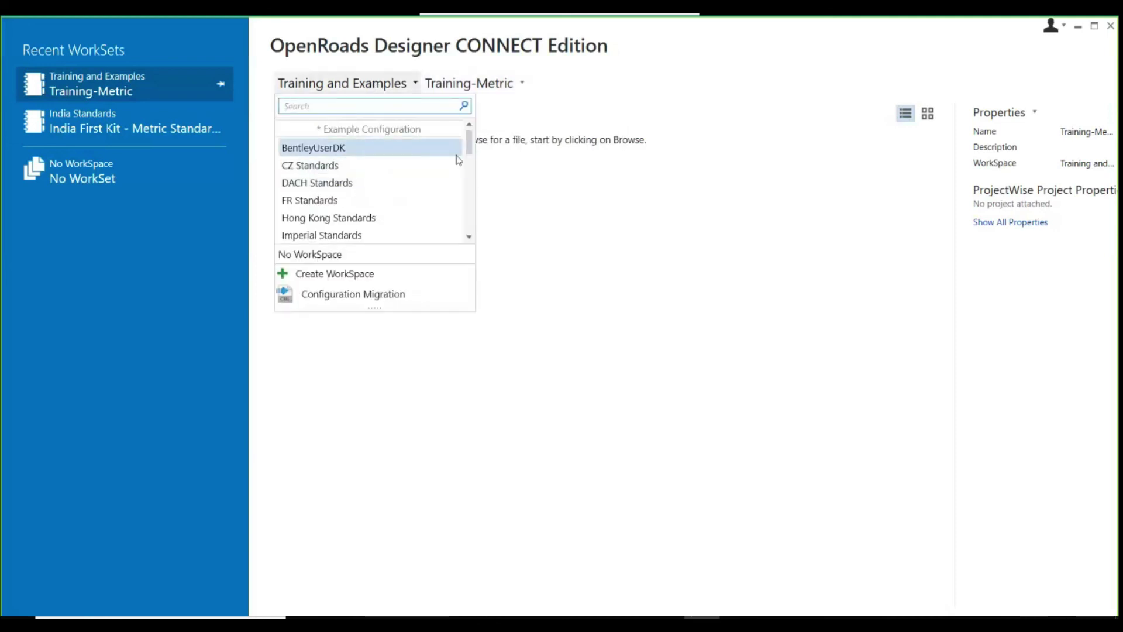
Keep Training and Examples selected as the WorkSpace.
scroll(456, 164, down, 3)
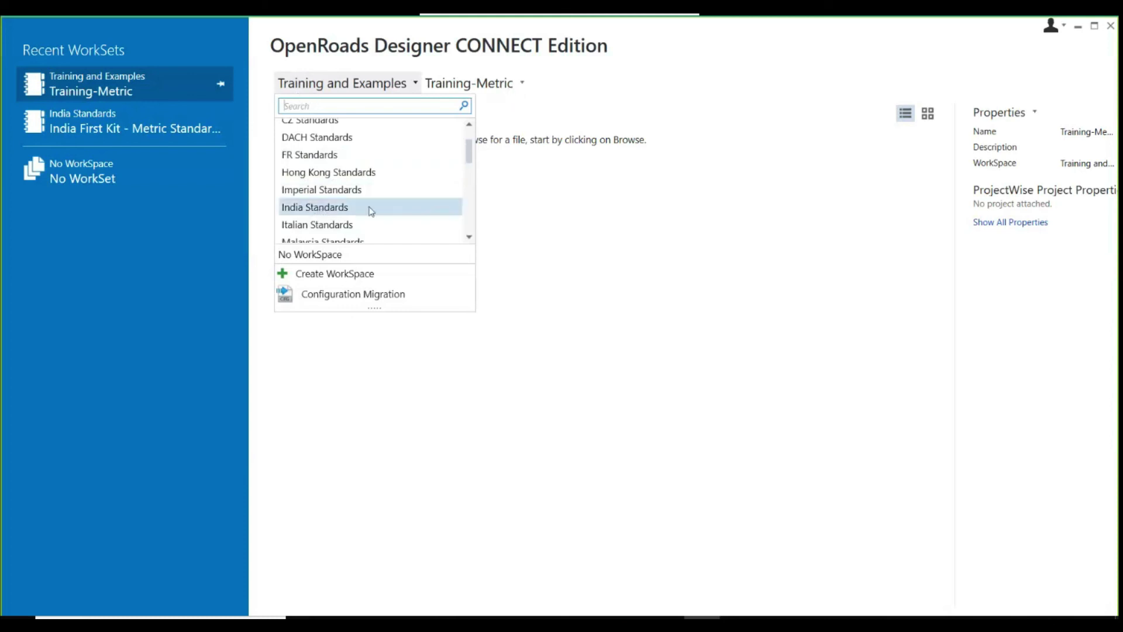
drag(469, 151, 471, 238)
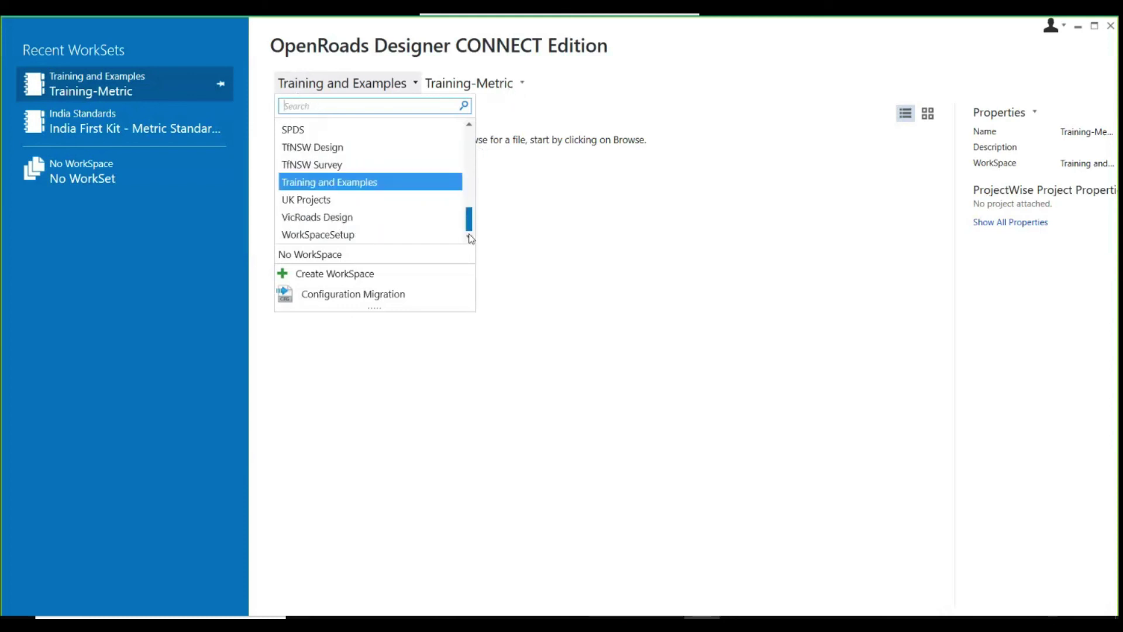
click(299, 187)
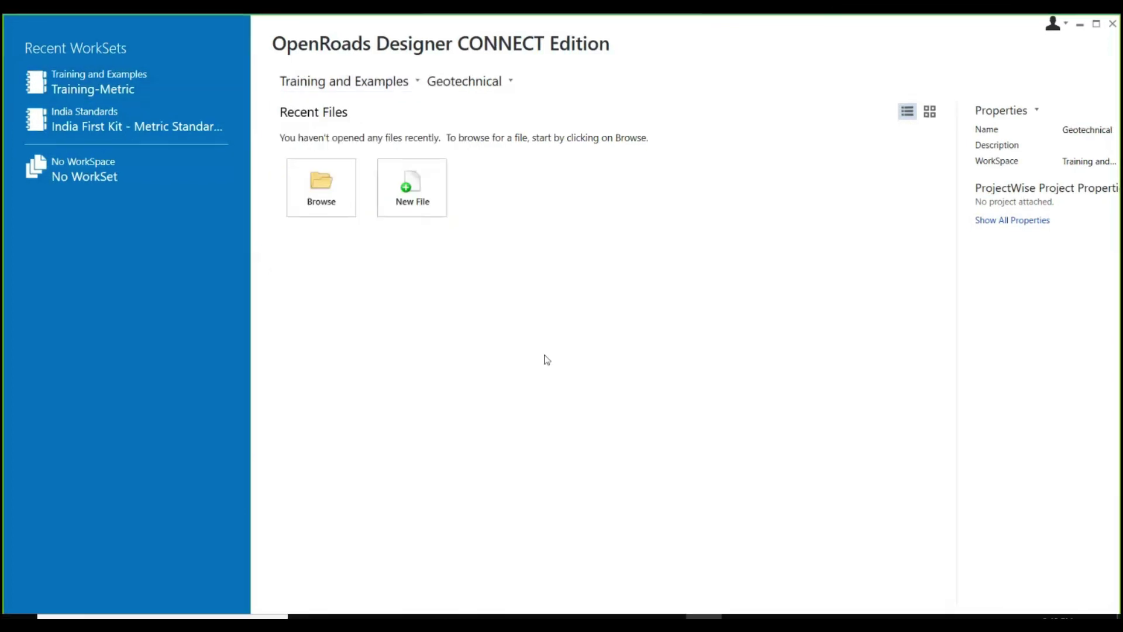
click(401, 83)
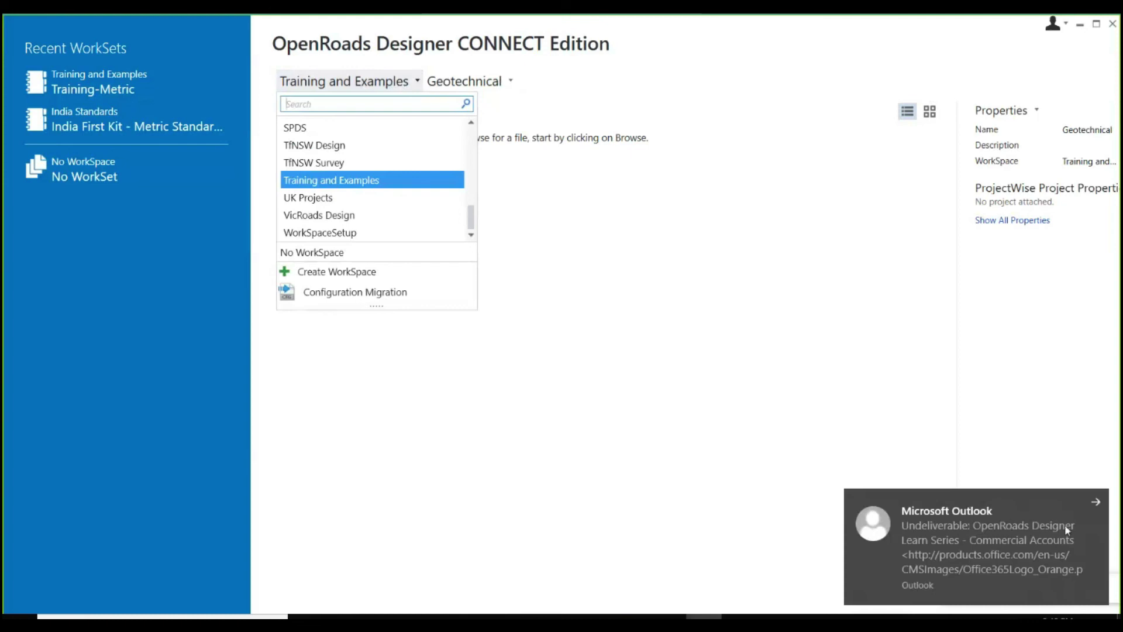
click(1090, 503)
Switch the WorkSet back to Training-Metric and start a new design file.
click(509, 82)
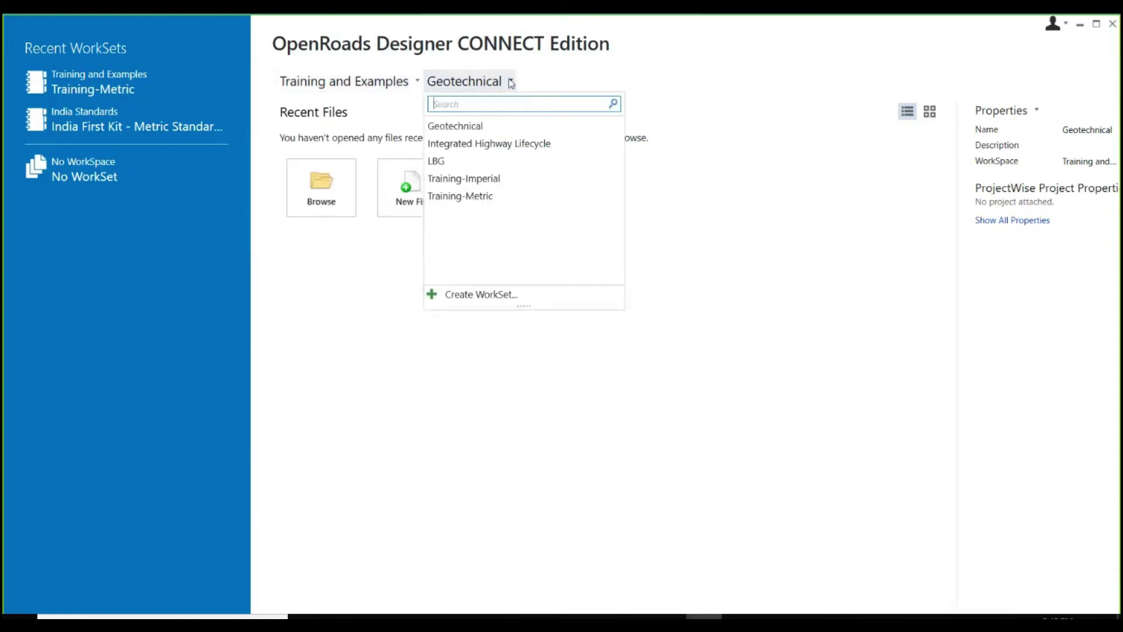
click(468, 197)
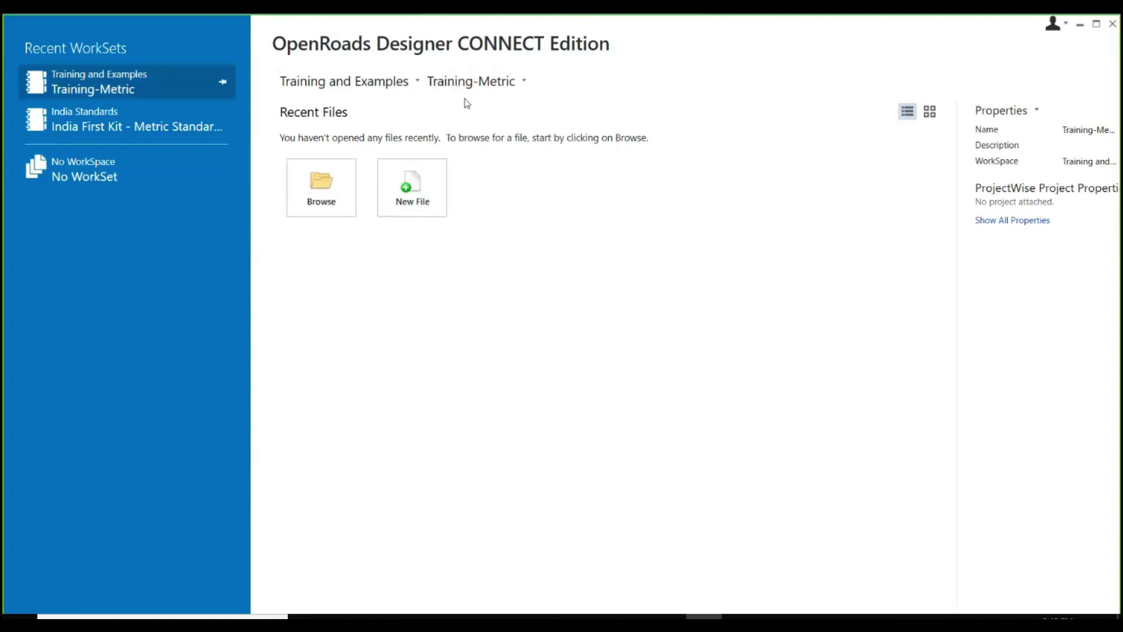
click(408, 195)
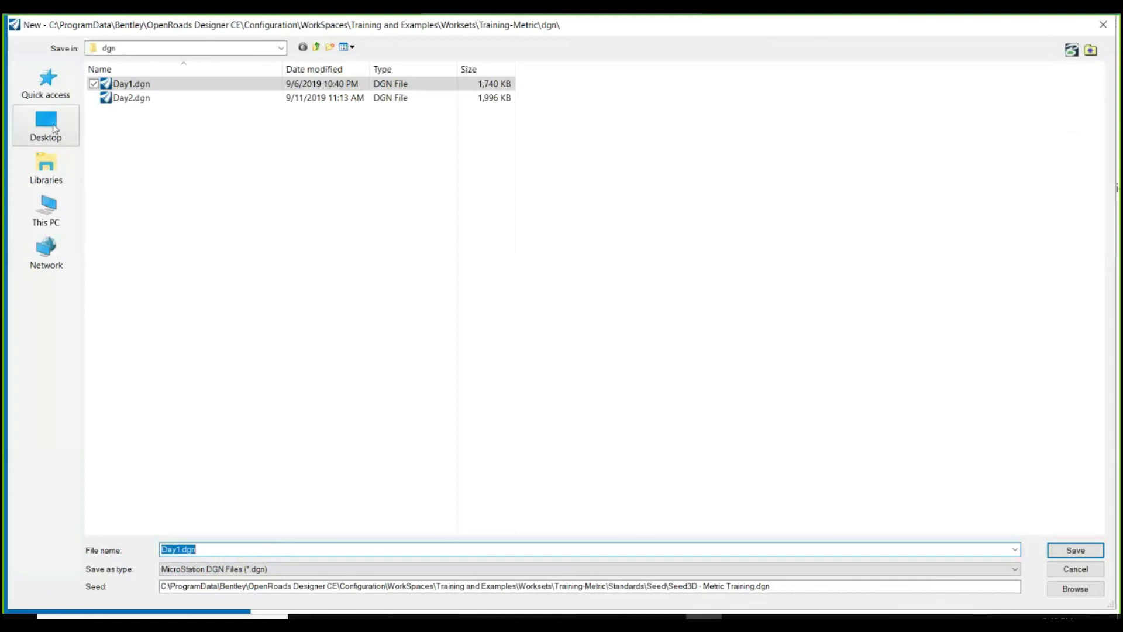
Set the new file's location to the Desktop and choose a different seed file.
click(56, 130)
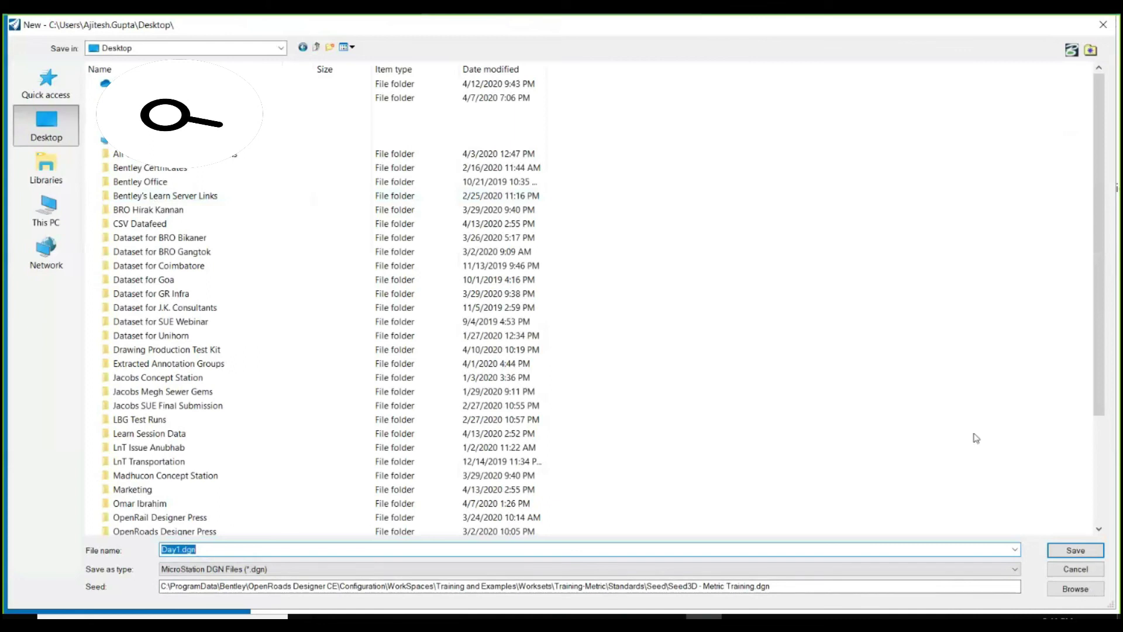
click(353, 595)
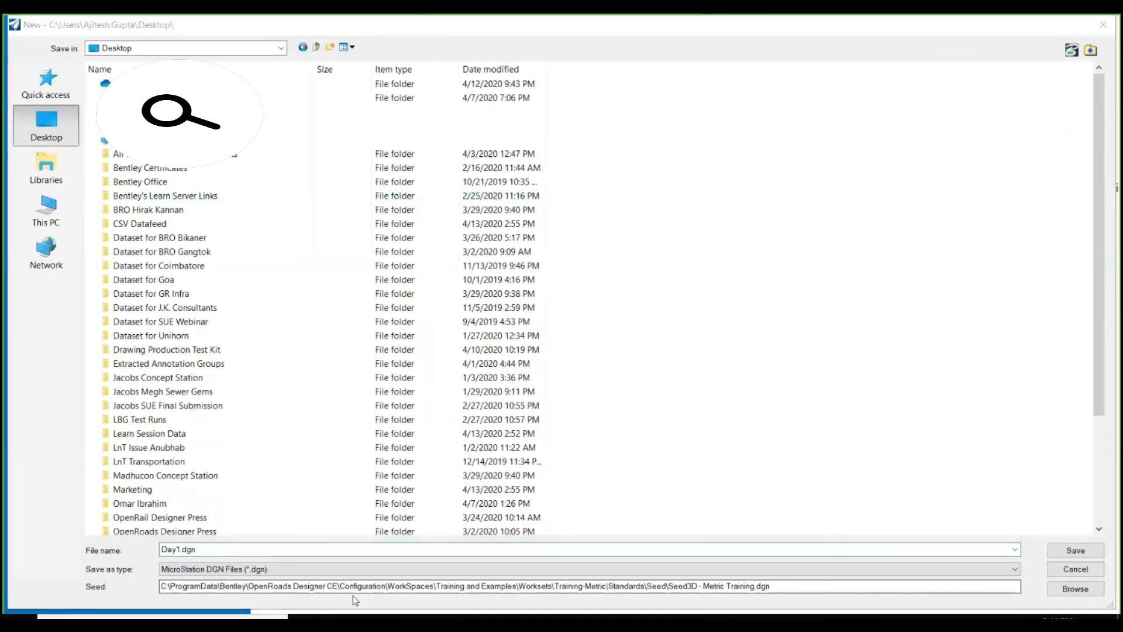
click(1070, 594)
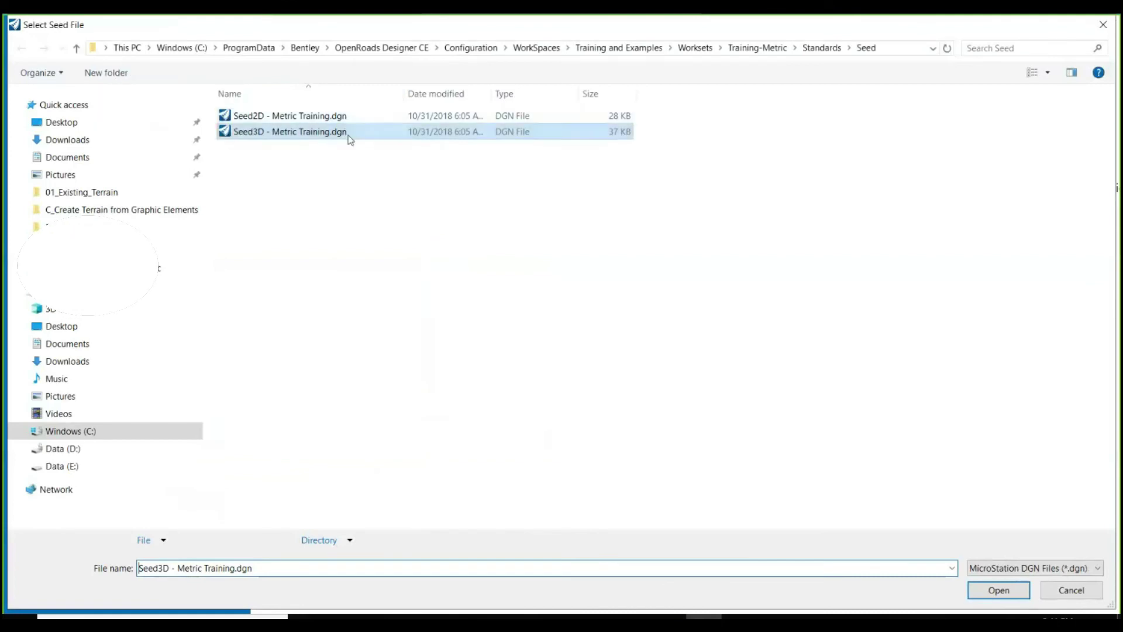
Use Seed3D - Metric Training.dgn from the Training-Metric Seed folder as the seed.
click(382, 235)
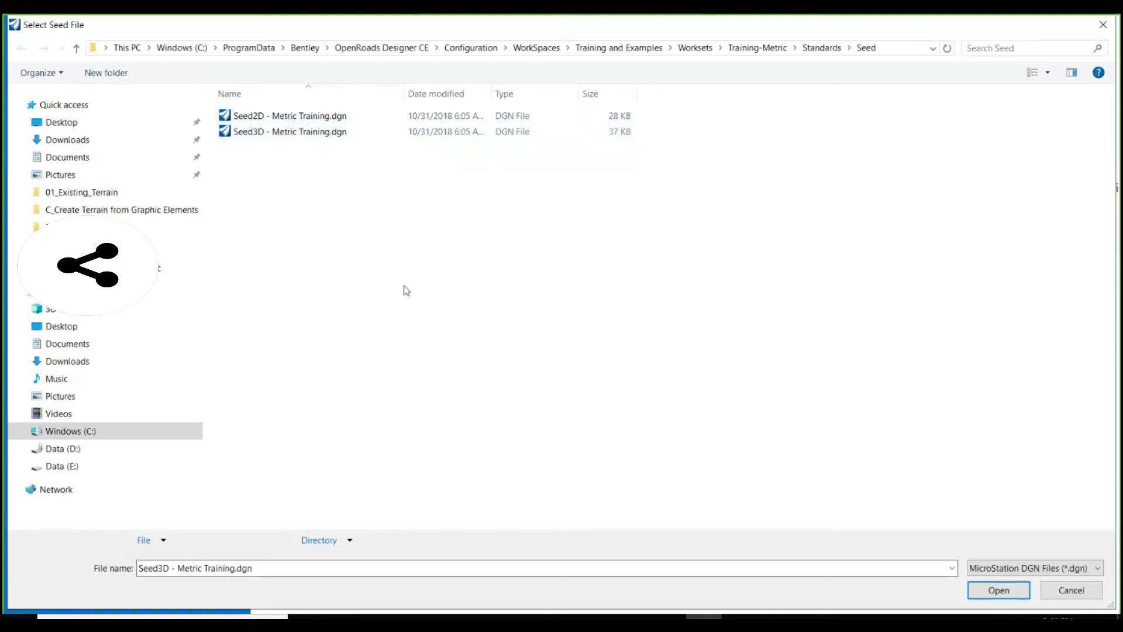
click(338, 134)
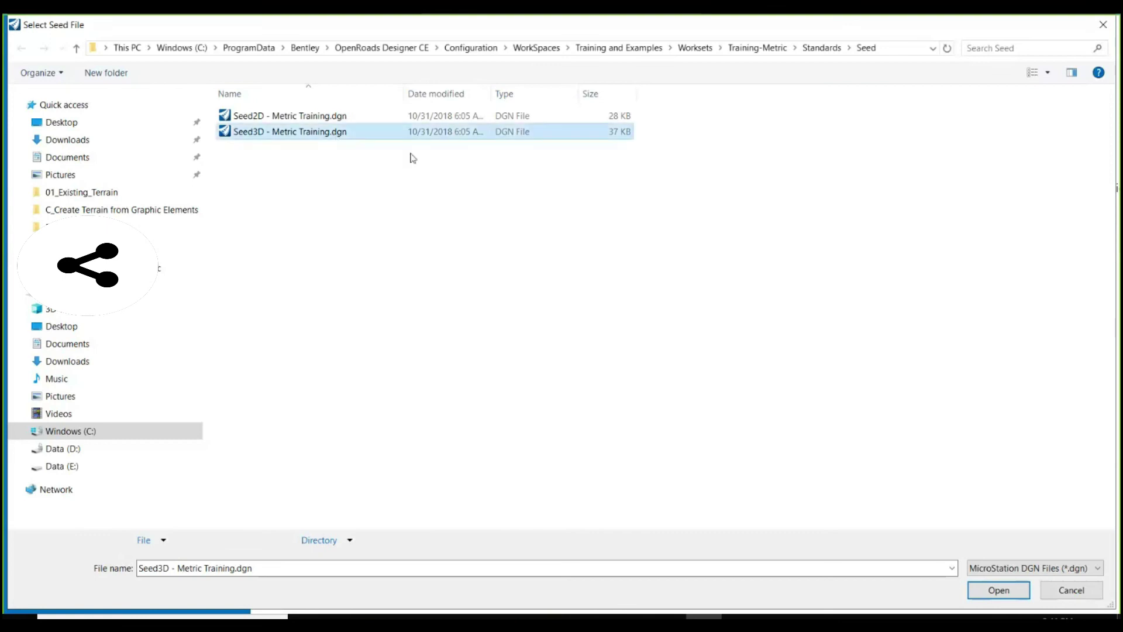
click(1000, 591)
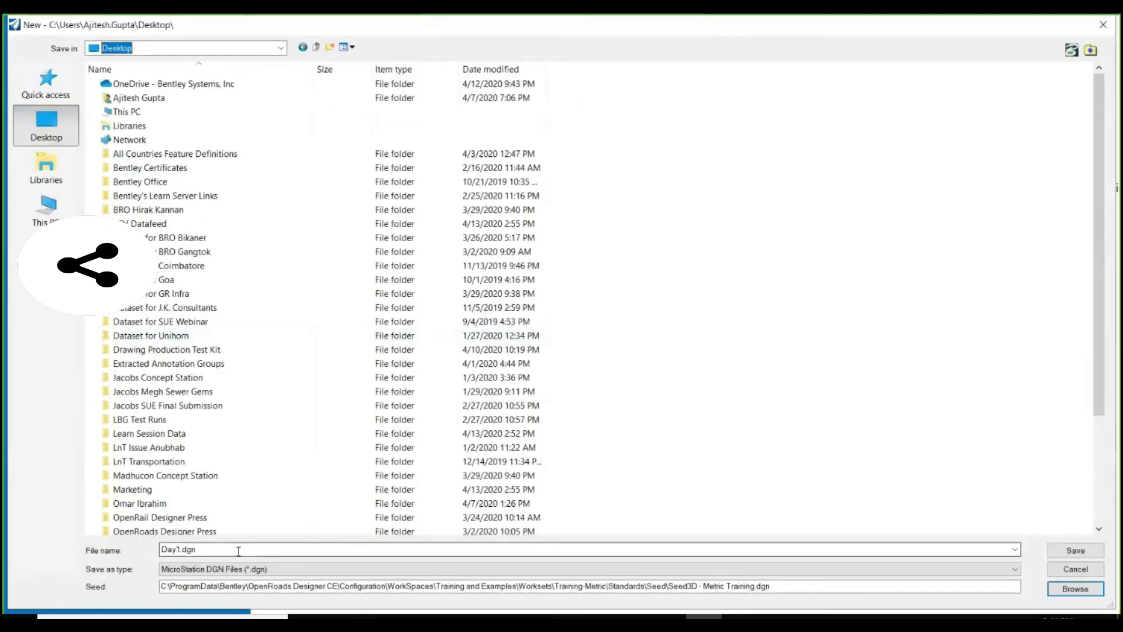
Replace the file name Day1.dgn with Demo2.
click(238, 549)
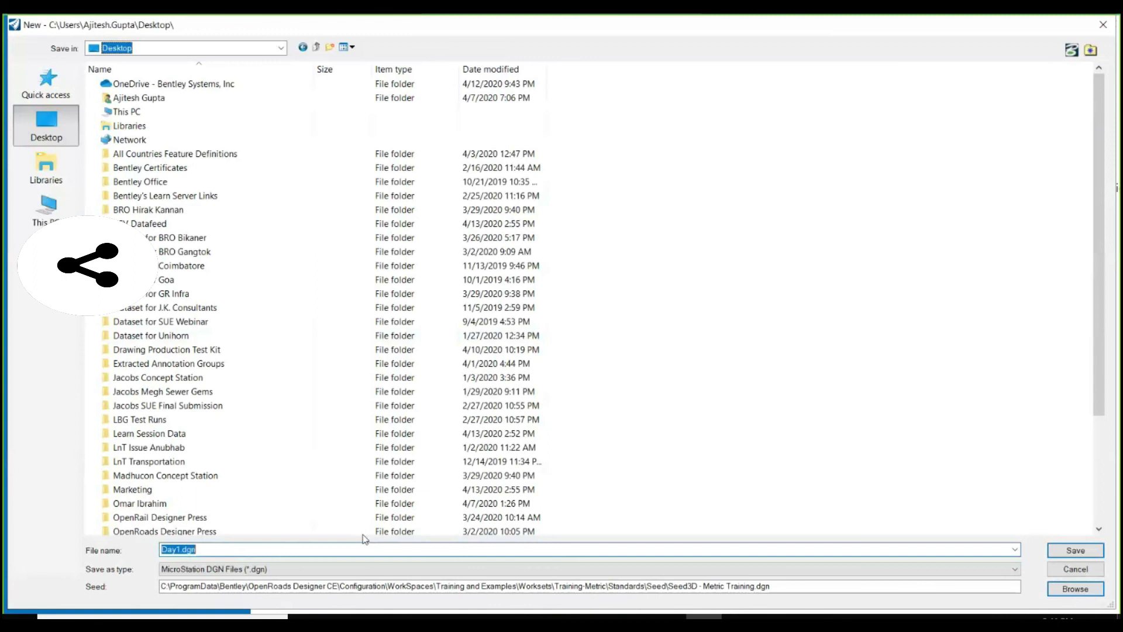
key(BackSpace)
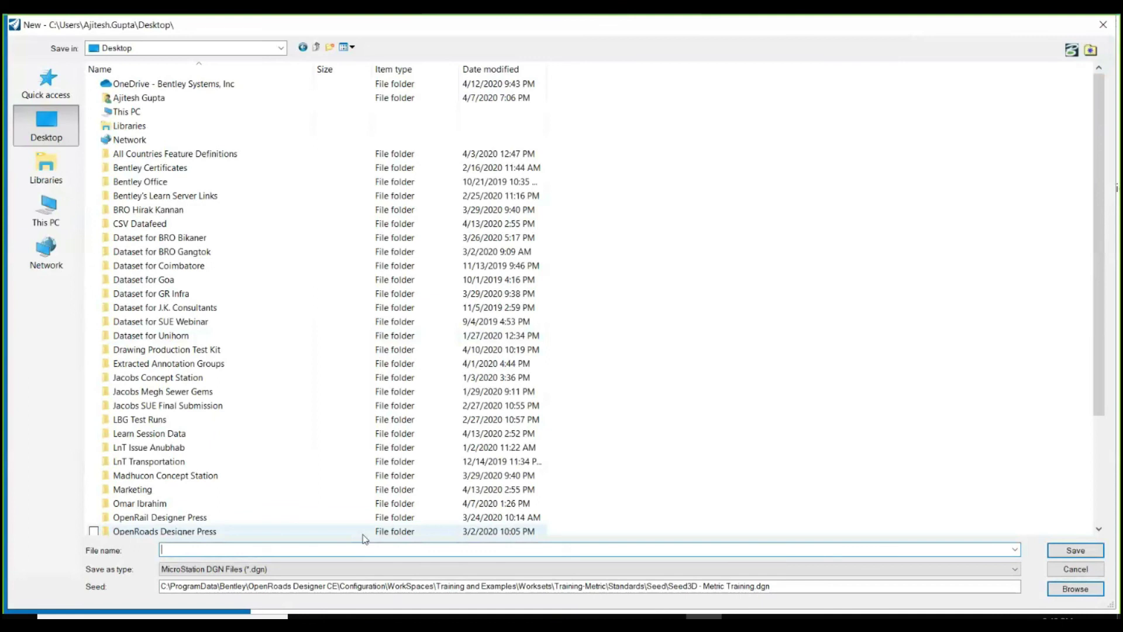
text(De)
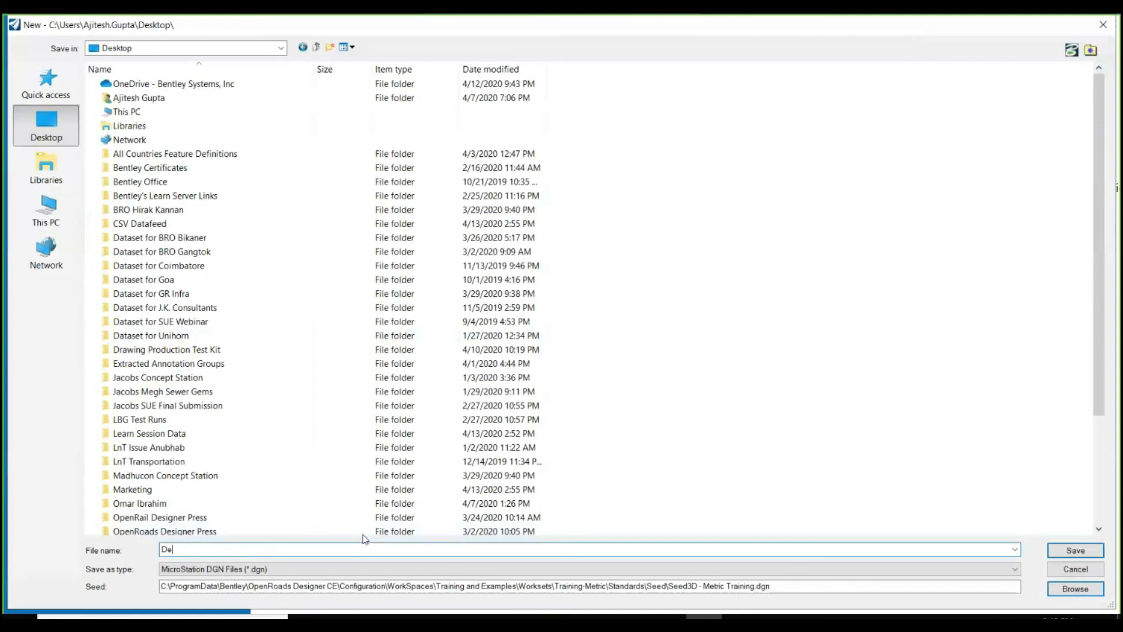
text(mo2)
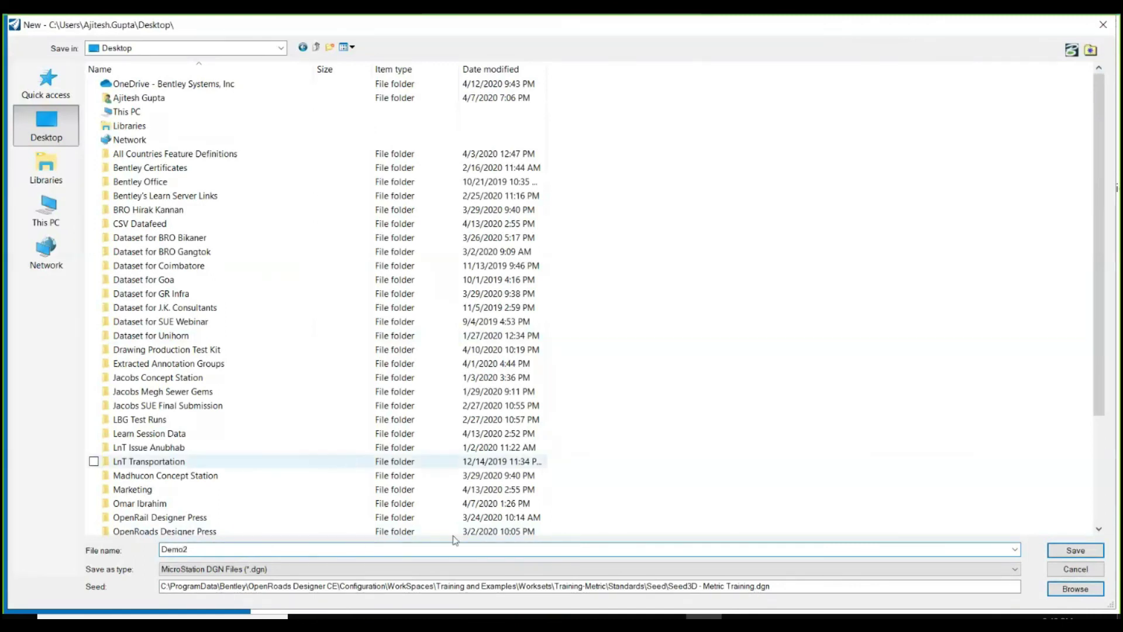
Save Demo2.dgn on the Desktop and dismiss the Element Selection dialog.
click(1081, 551)
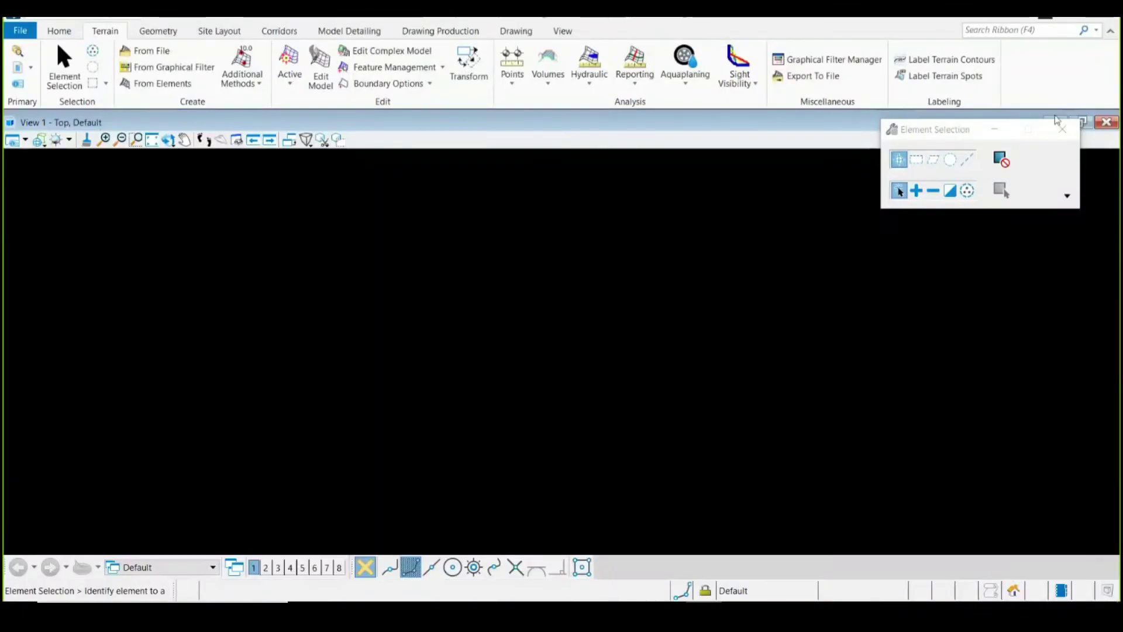
click(1062, 128)
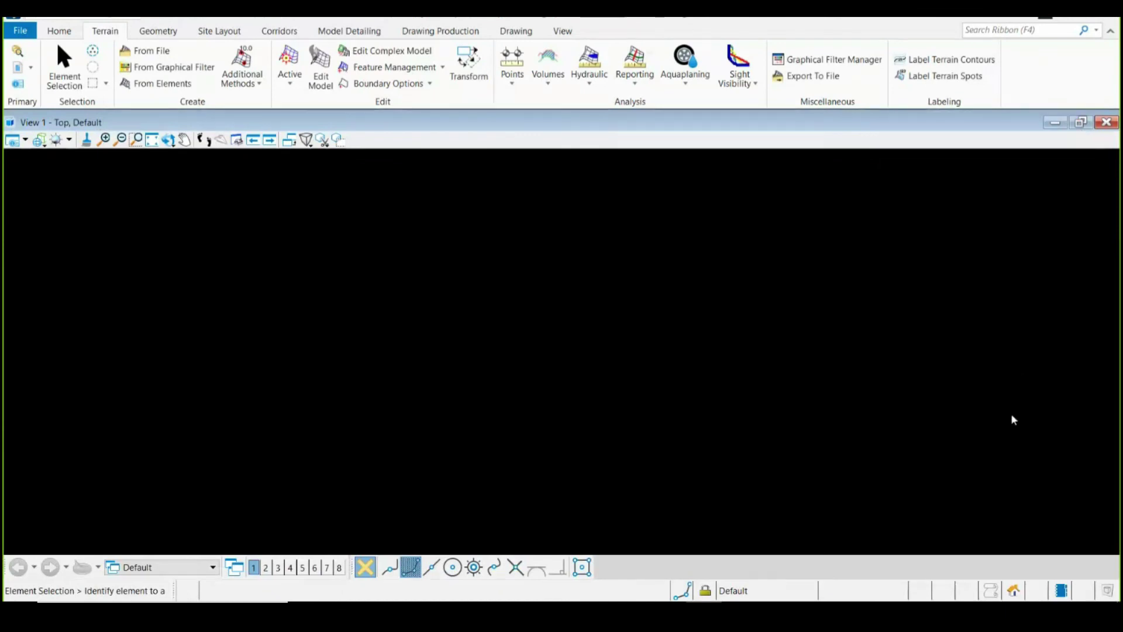
click(20, 31)
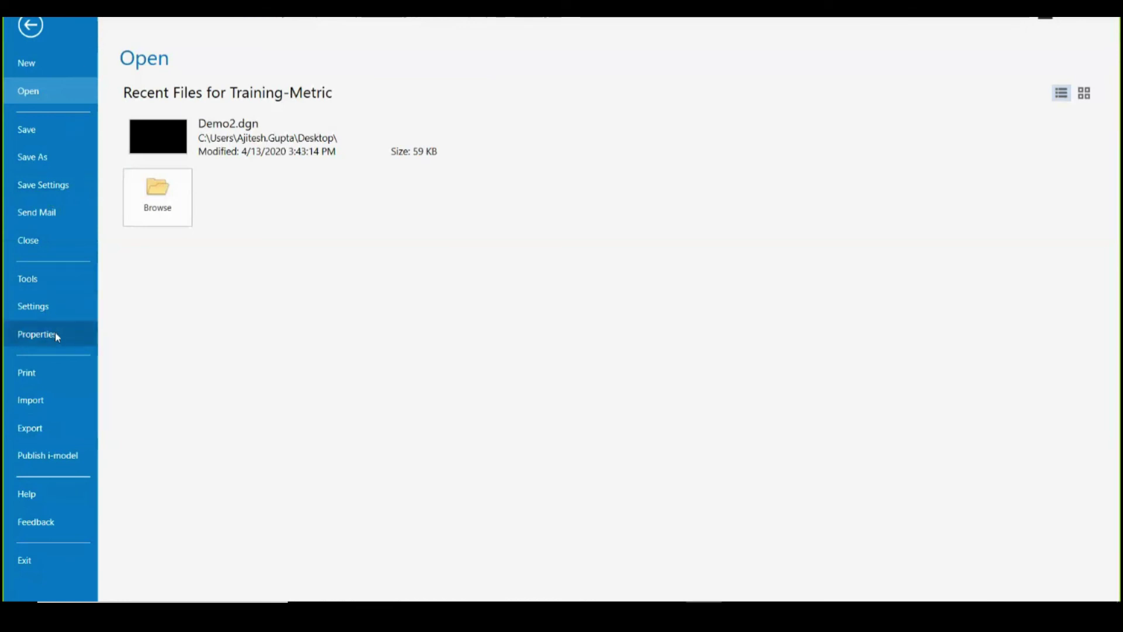
Show the Settings page from the file backstage.
click(62, 304)
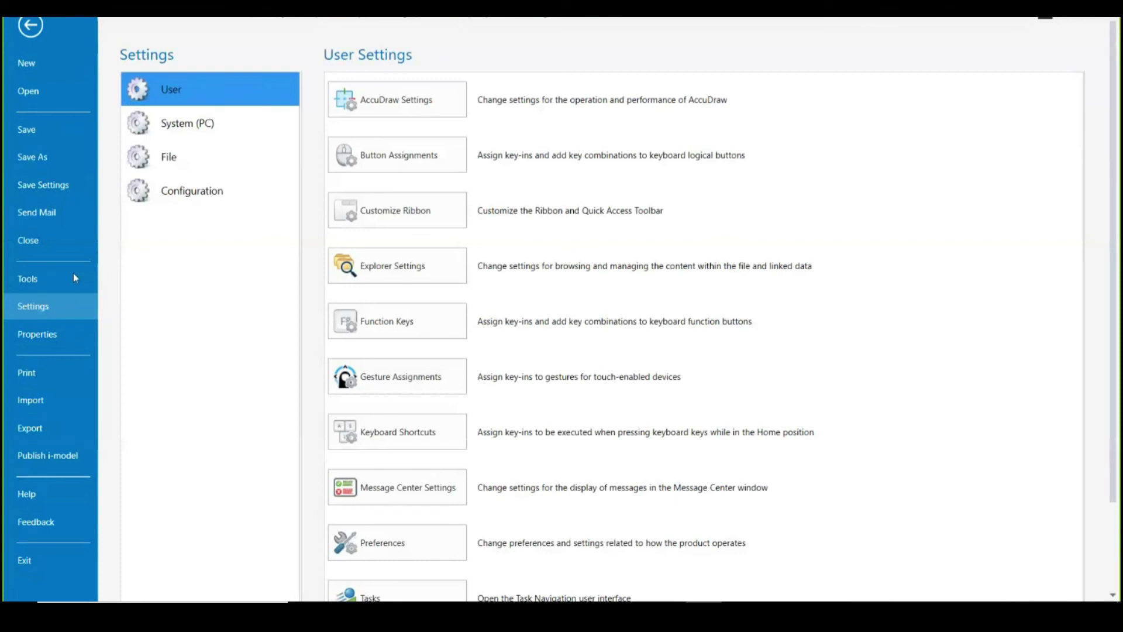
Review Design File Settings, leaving working units as Meters and Millimeters, and return to the design.
click(175, 157)
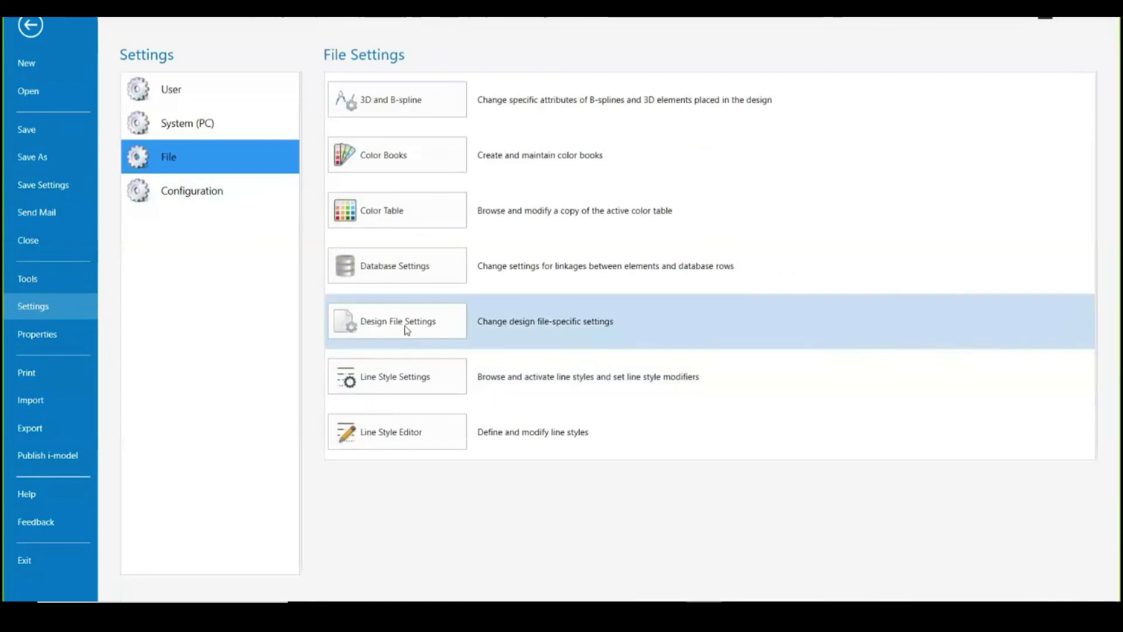
click(403, 322)
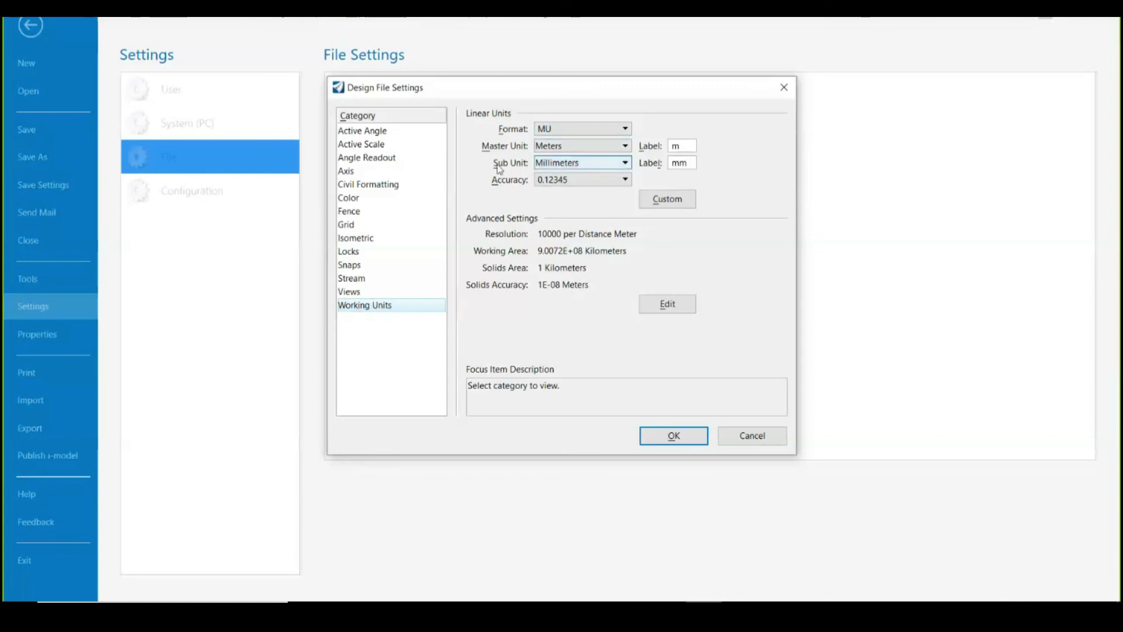
click(667, 438)
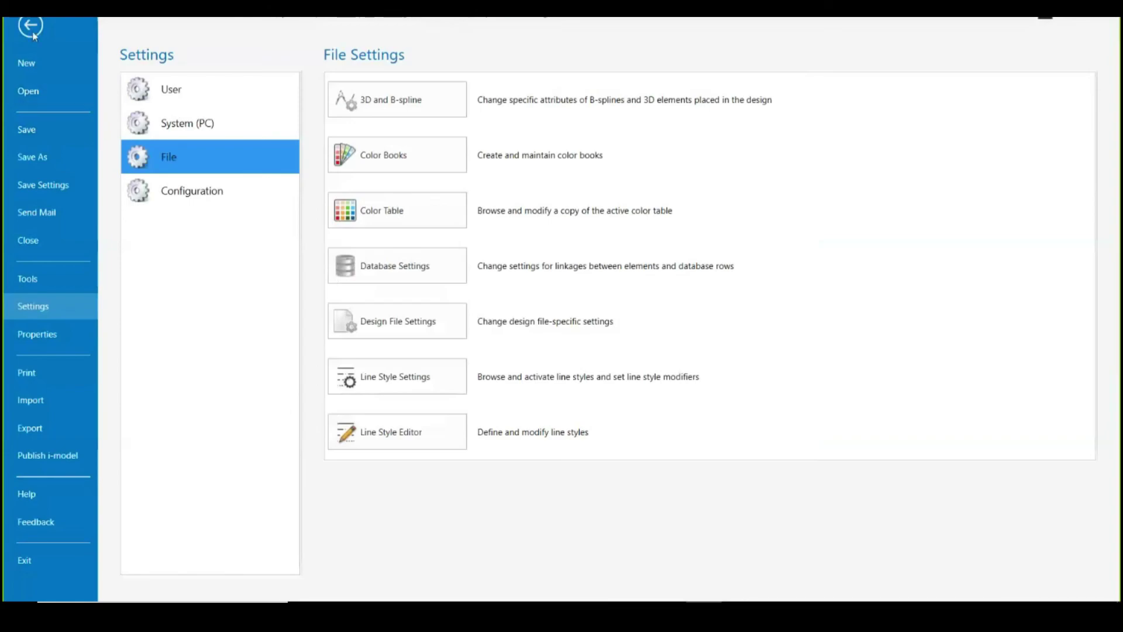
key(Escape)
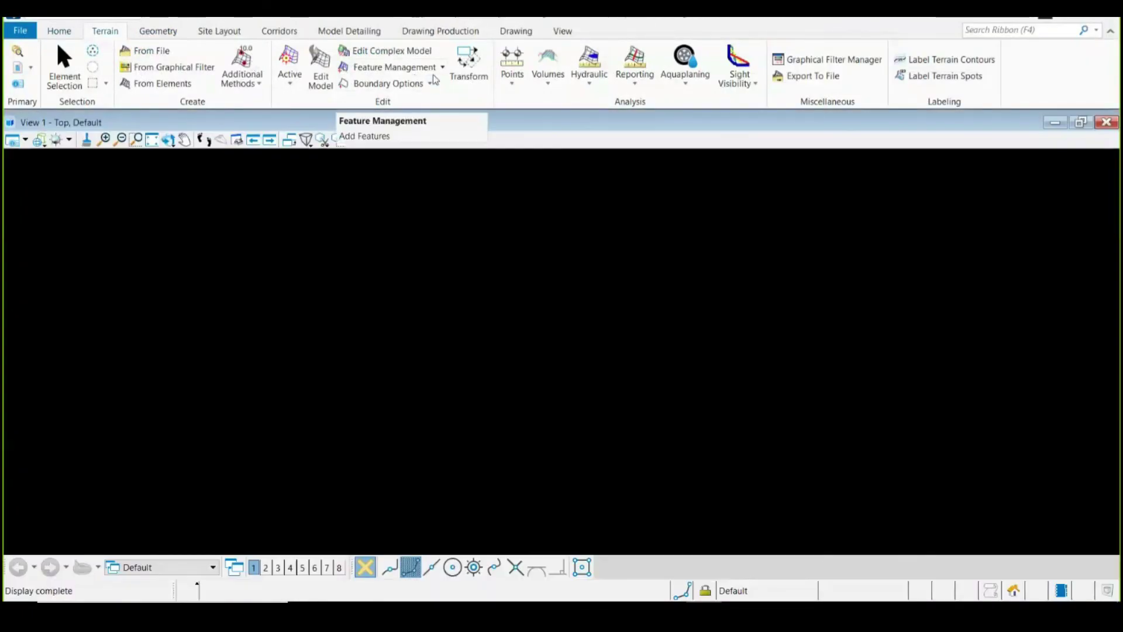
Switch the active workflow to OpenRoads Modeling.
click(105, 17)
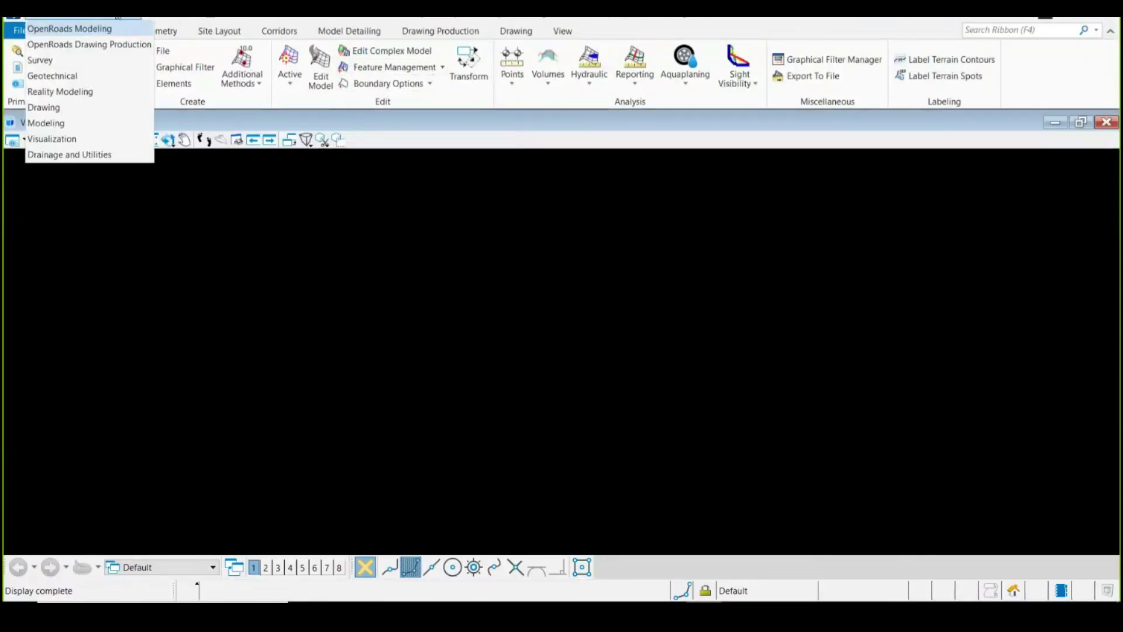
click(91, 30)
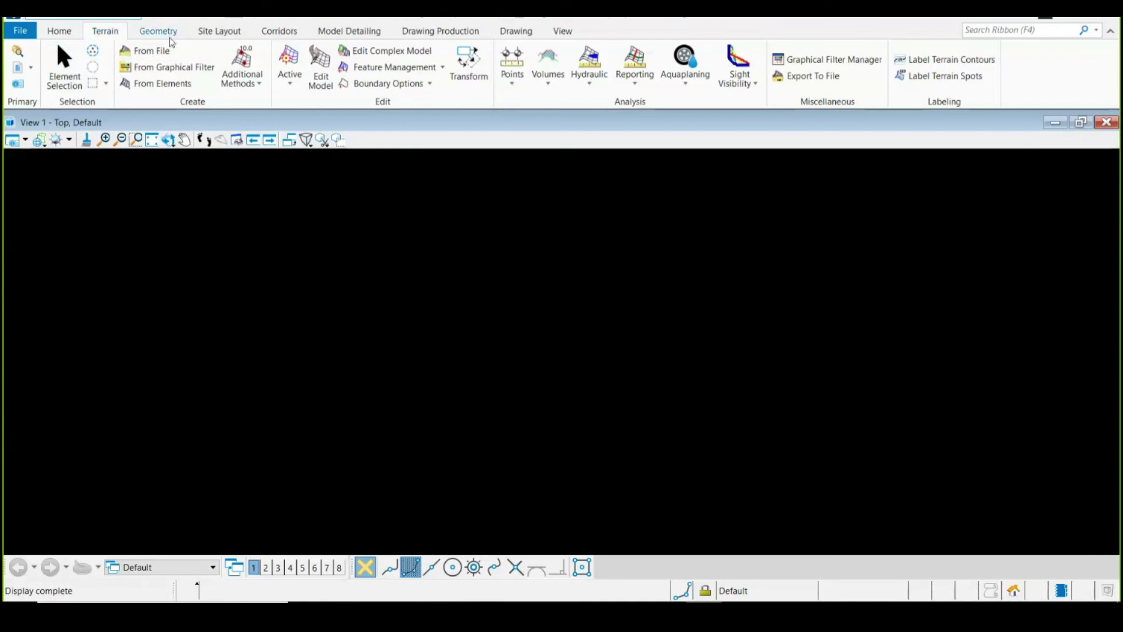
Tour the Geometry, Corridors, Drawing Production and Drawing ribbon tabs.
click(167, 32)
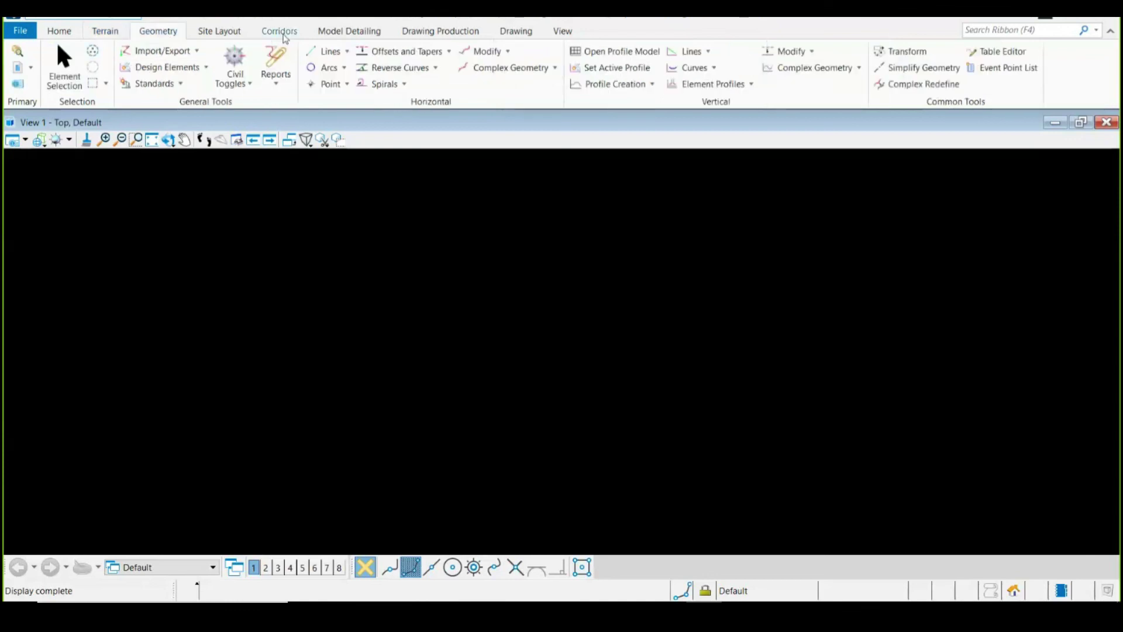
click(279, 31)
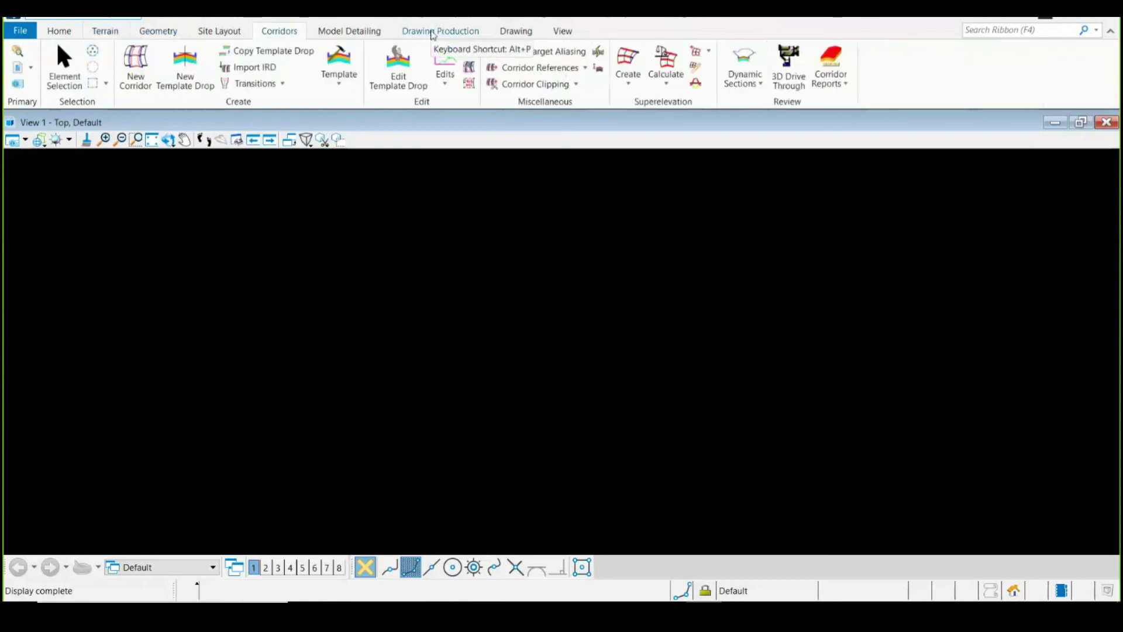
click(433, 33)
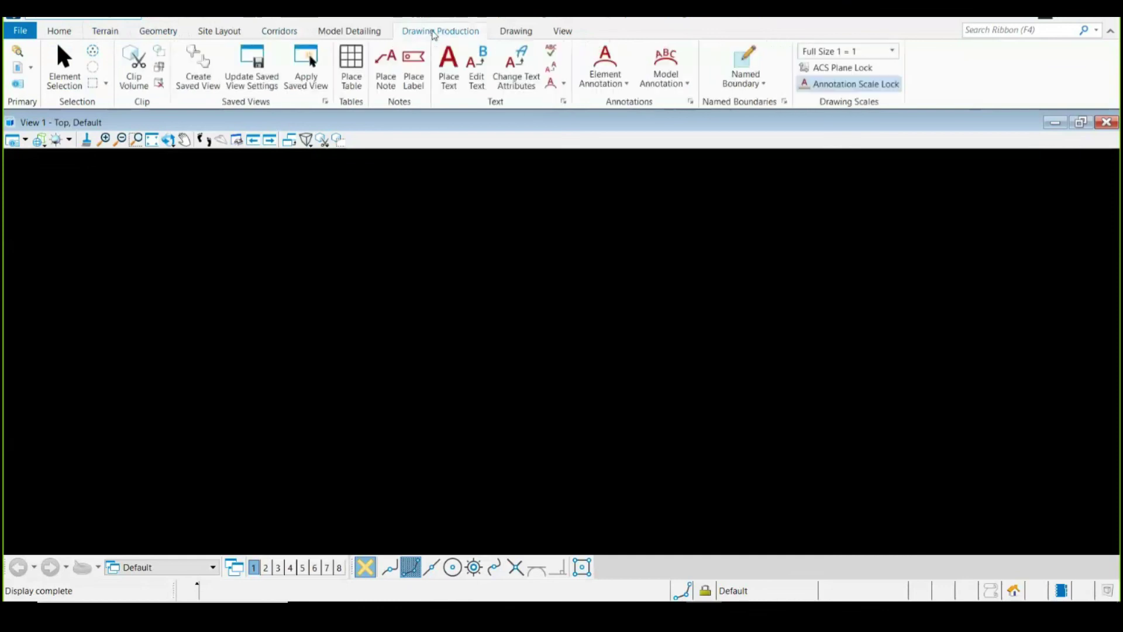
click(517, 33)
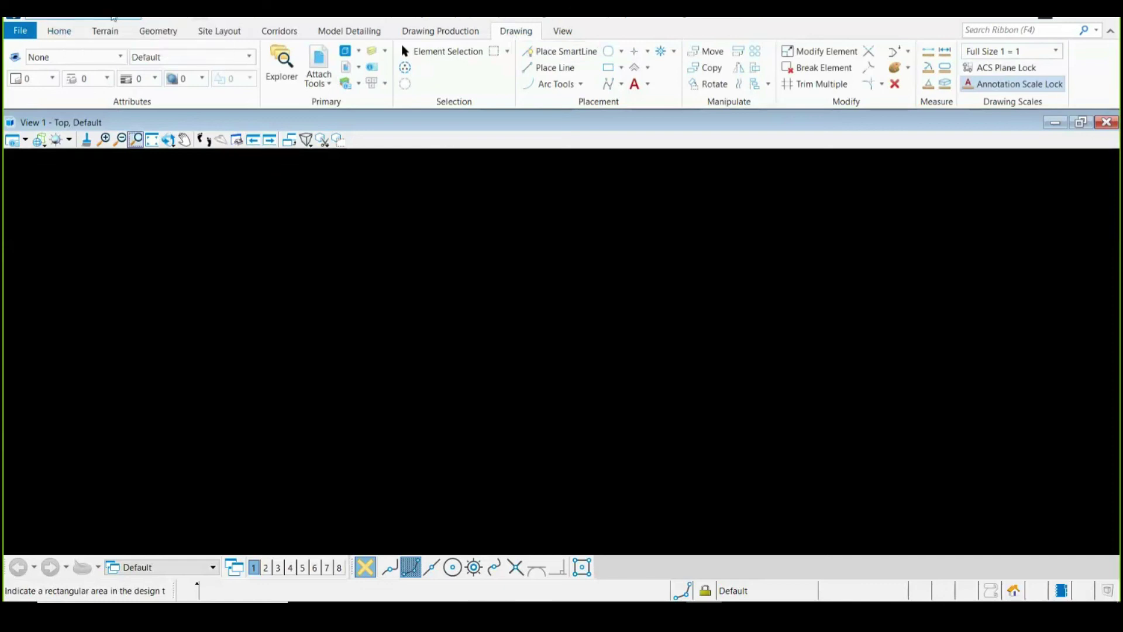
click(113, 18)
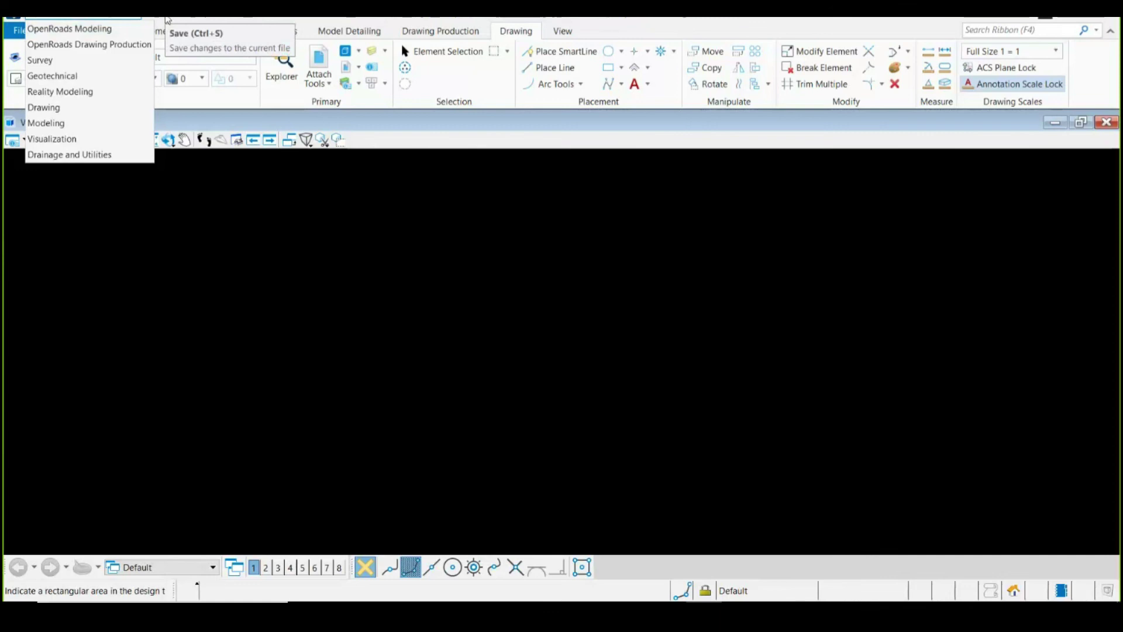
Close the workflow list unchanged, show the Terrain tools, and finish the Window Area zoom in the empty view.
click(138, 18)
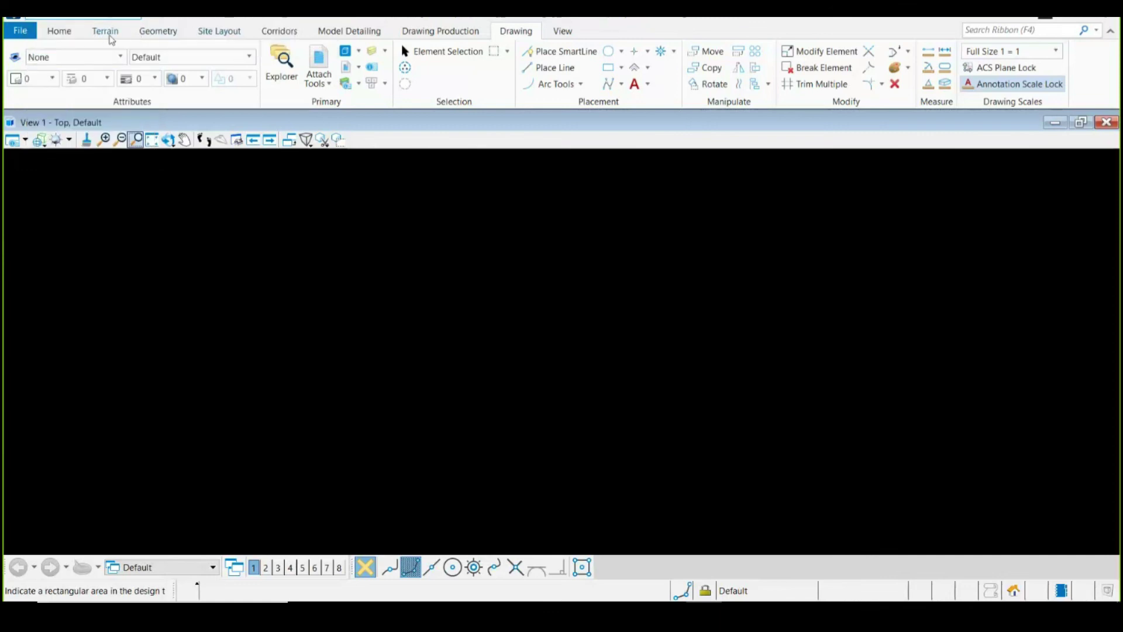
click(108, 34)
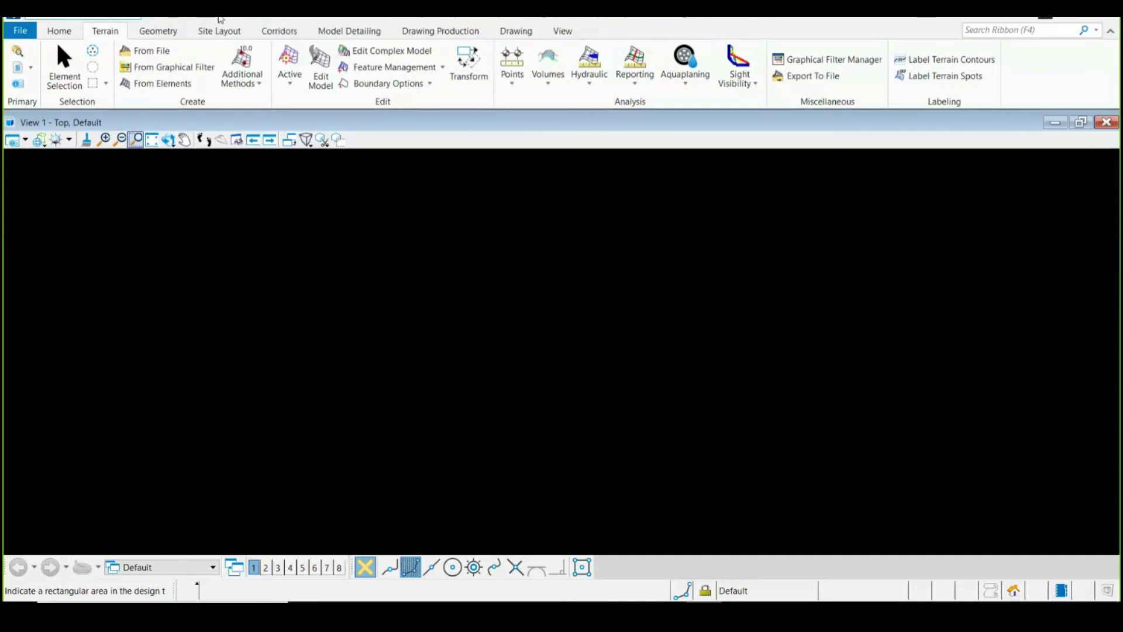
click(344, 221)
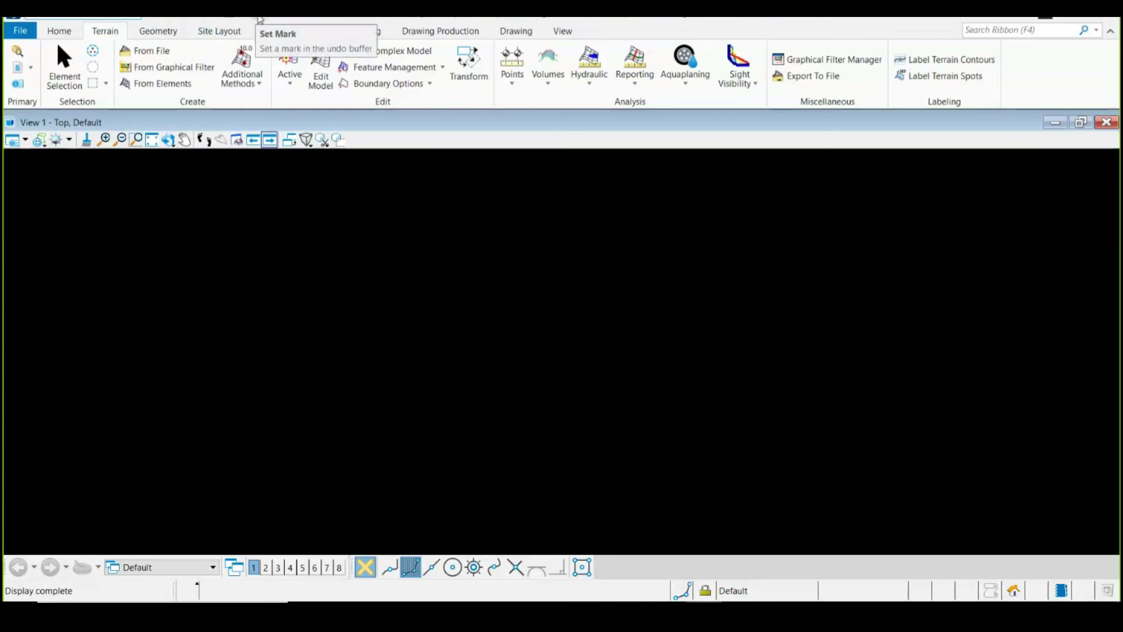
click(236, 139)
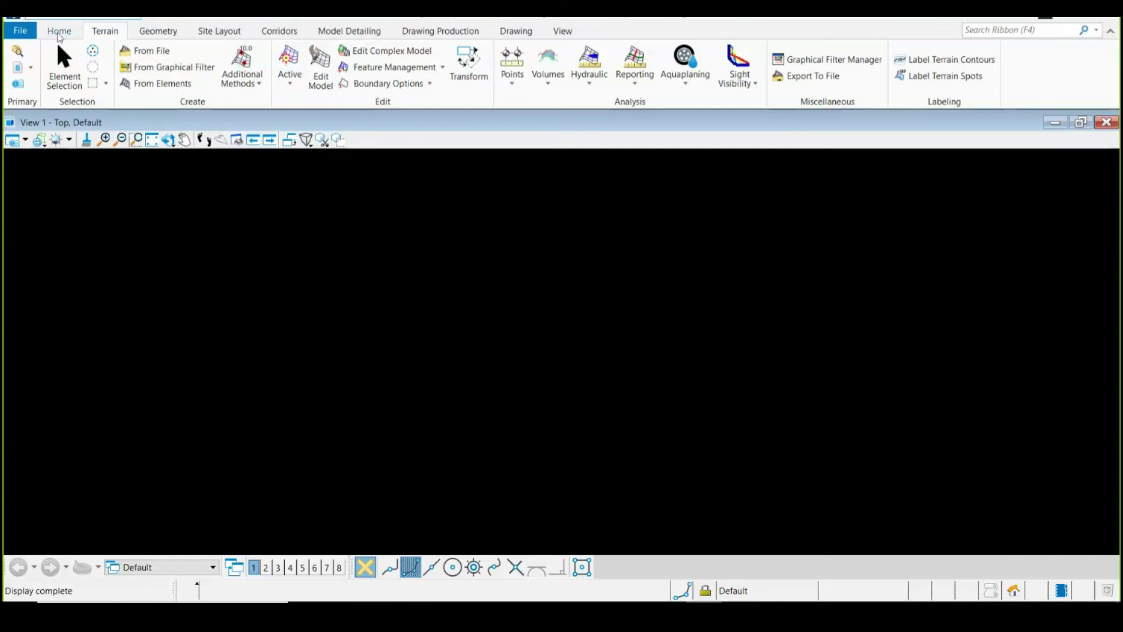
On the Home tab, browse the Element Template folders and leave the template set to None.
click(59, 33)
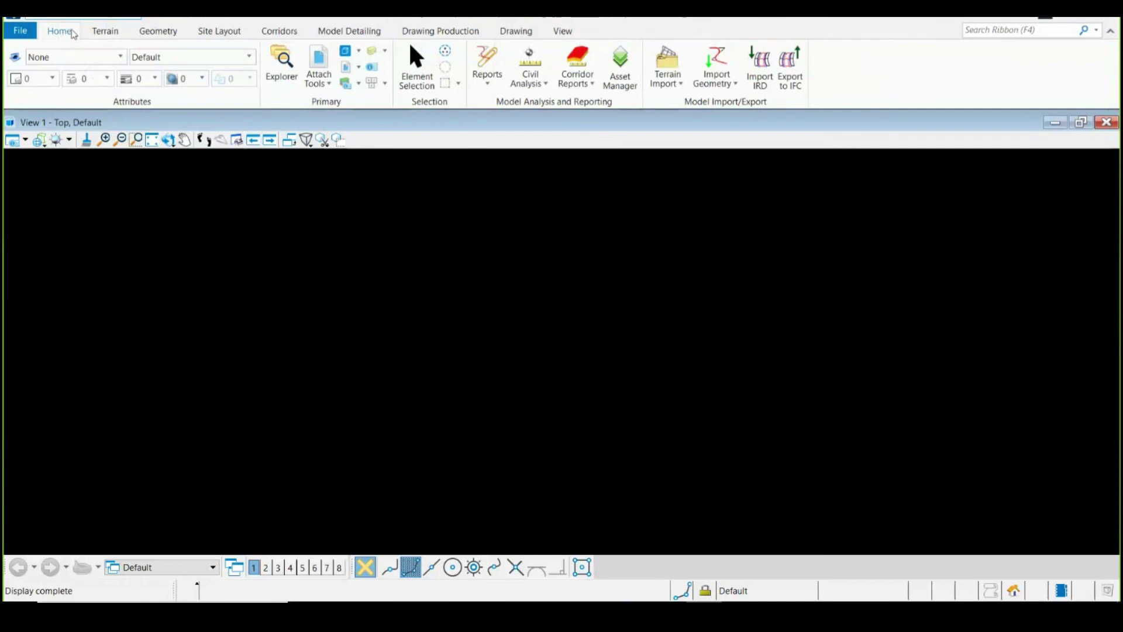
click(104, 62)
click(179, 58)
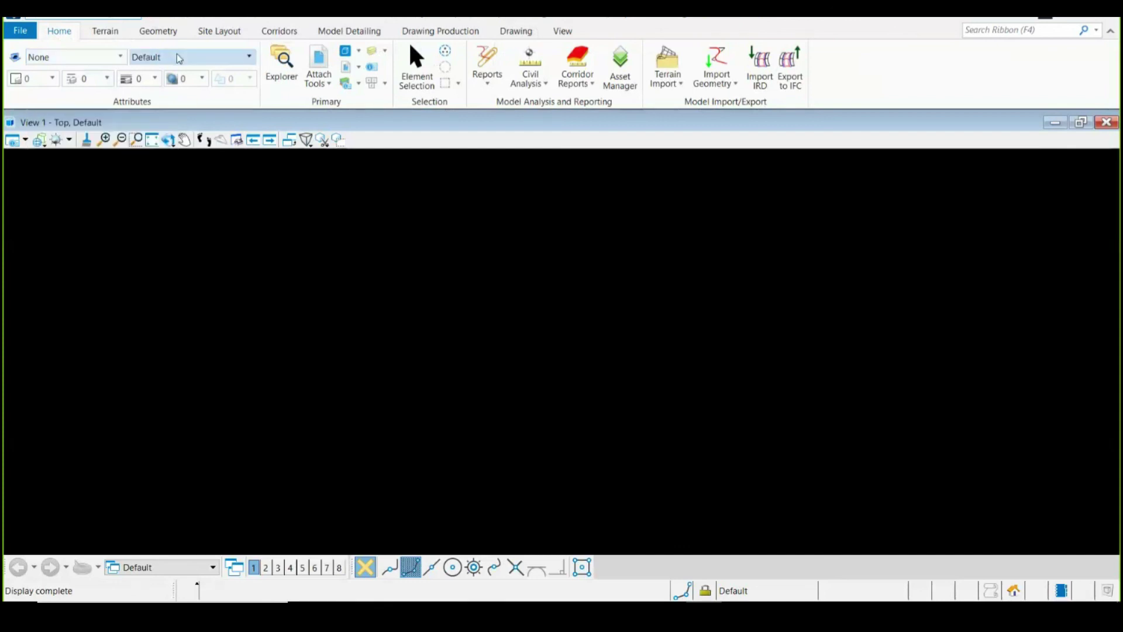
click(116, 59)
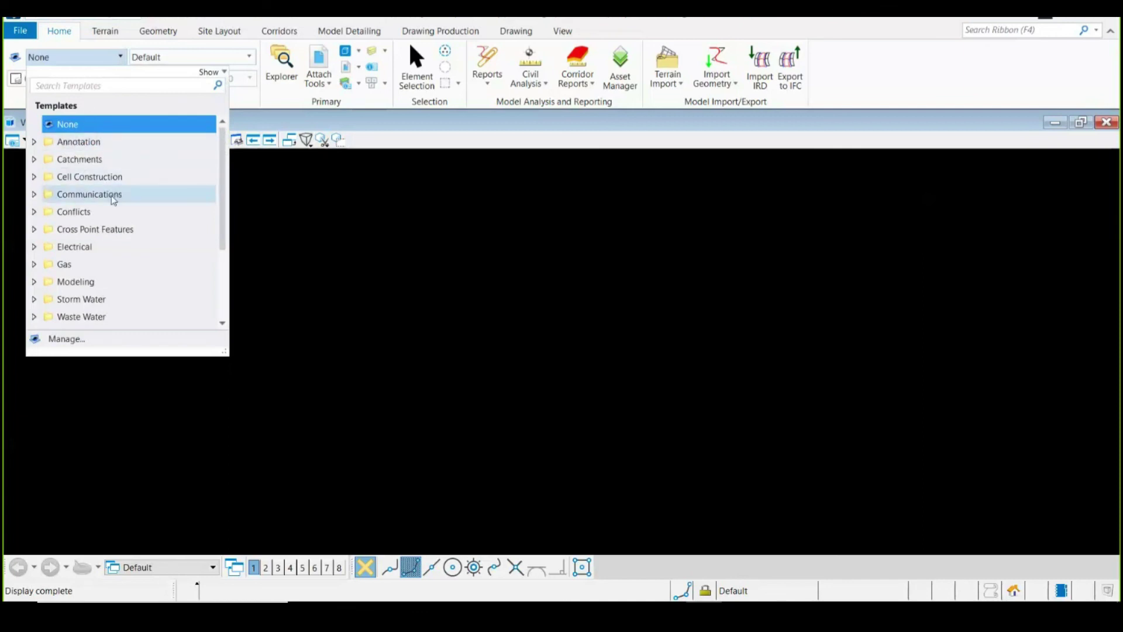
scroll(88, 216, down, 1)
scroll(91, 216, down, 2)
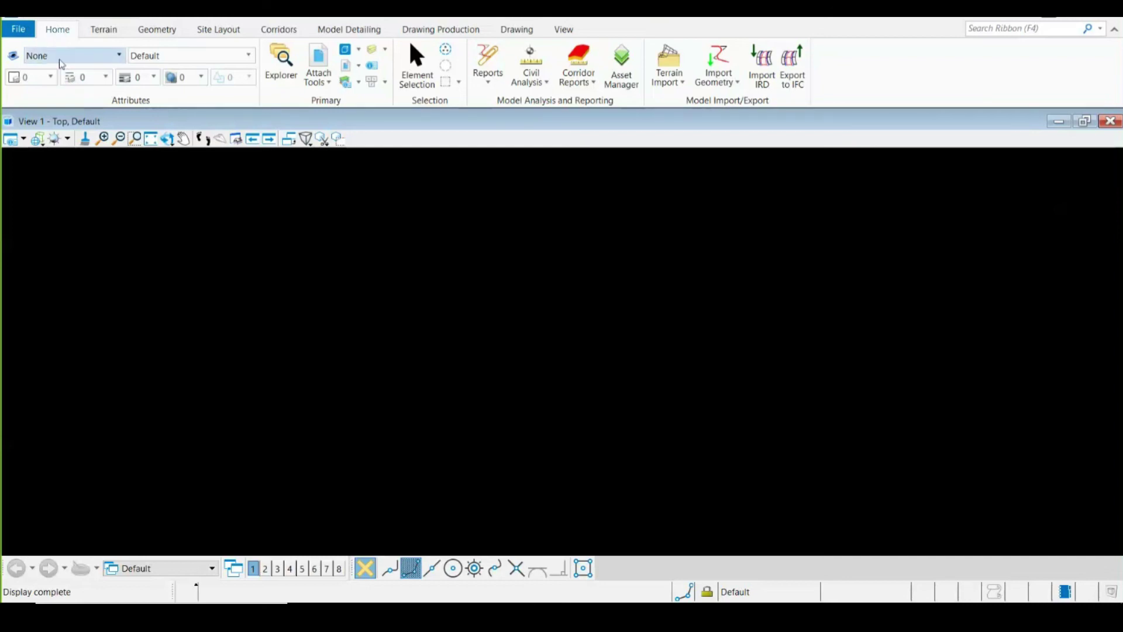
click(101, 61)
click(223, 56)
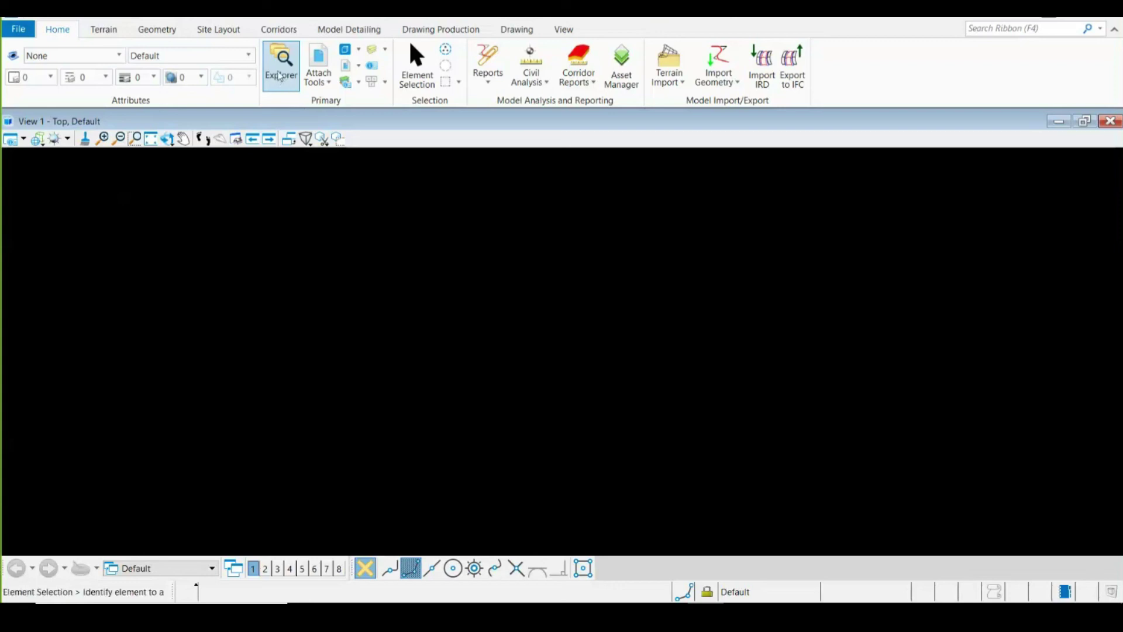
click(282, 79)
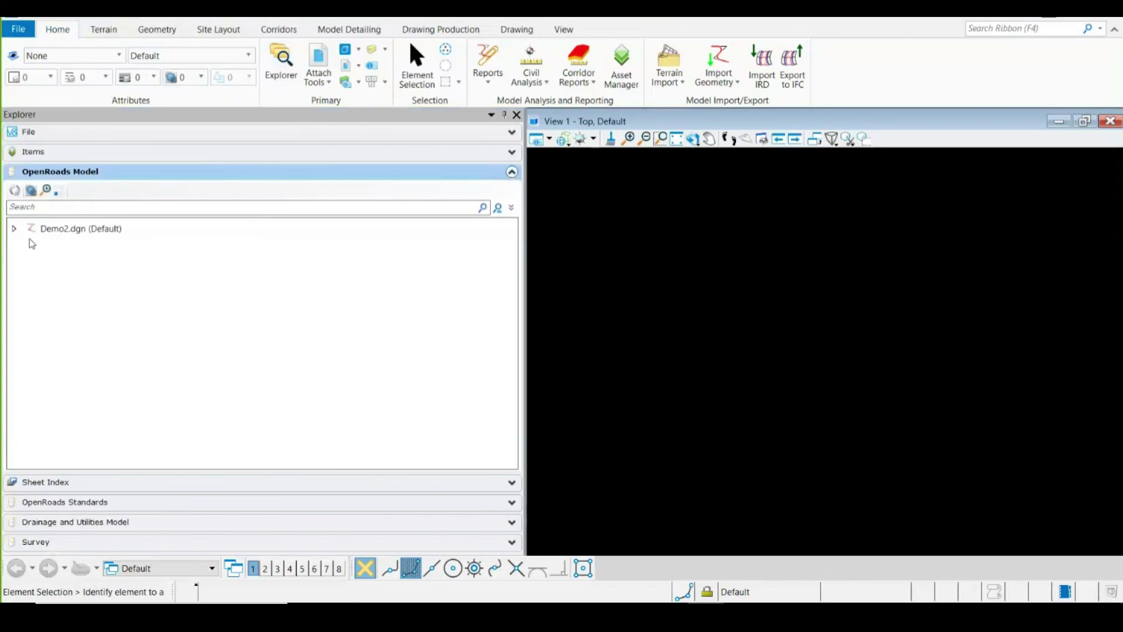
click(15, 230)
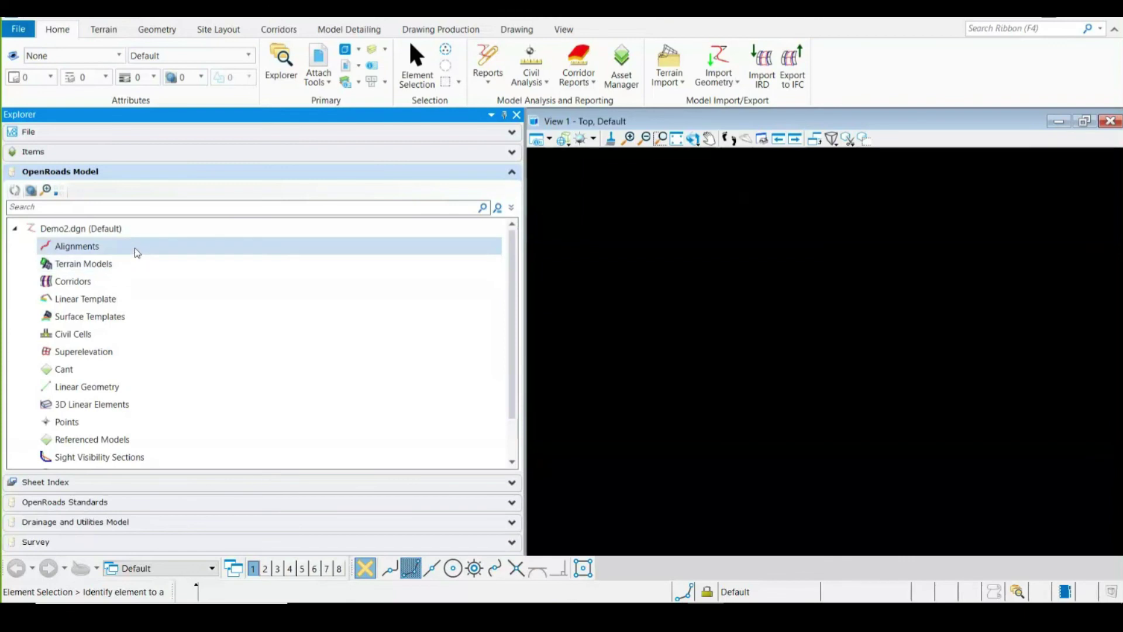
click(131, 284)
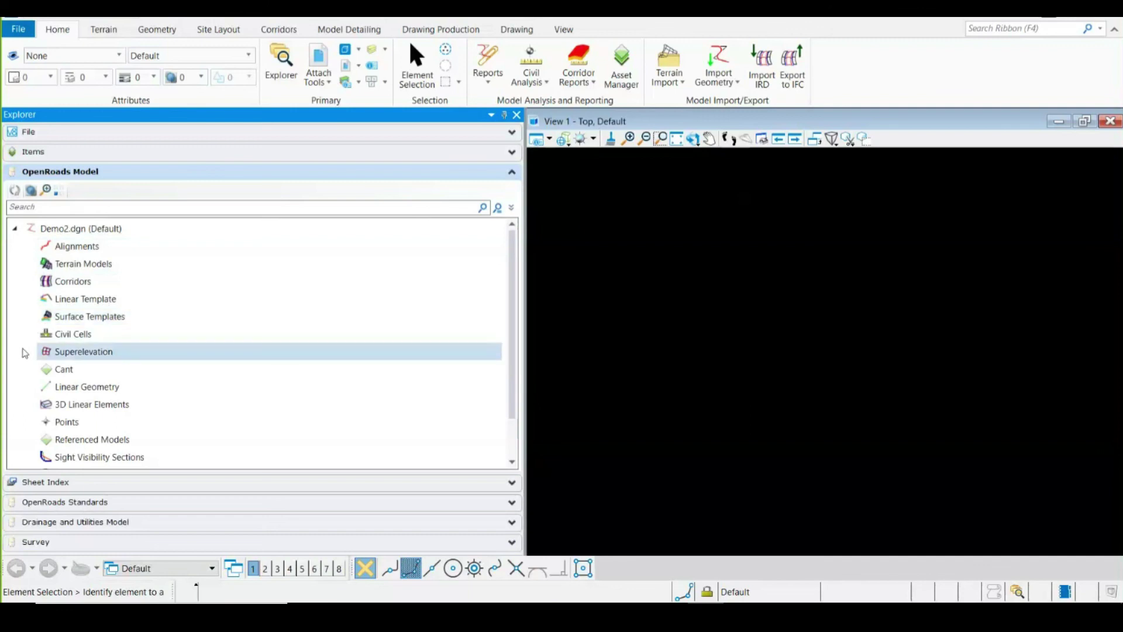
click(551, 140)
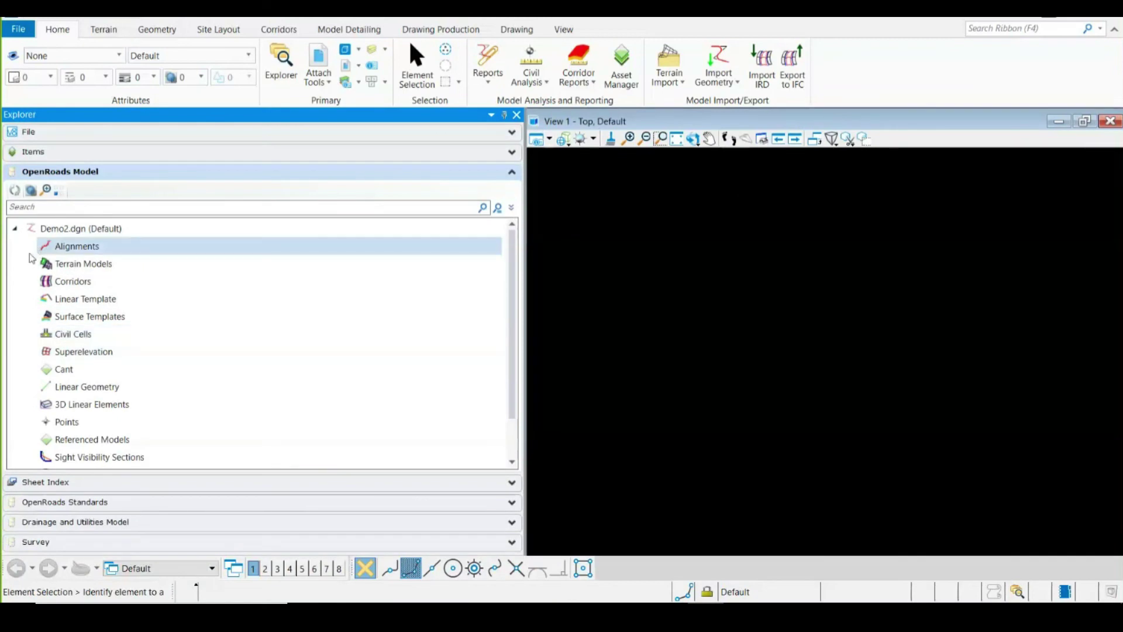
click(517, 115)
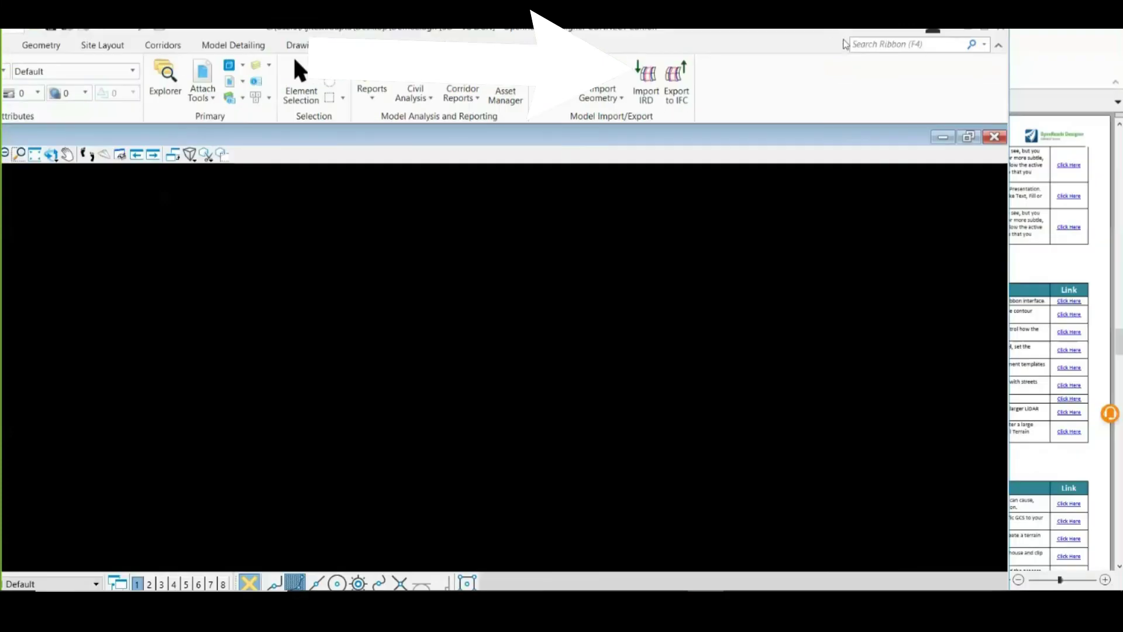
Search the ribbon for 'super' and review results like Calculate Superelevation and Superelevation Report.
click(891, 70)
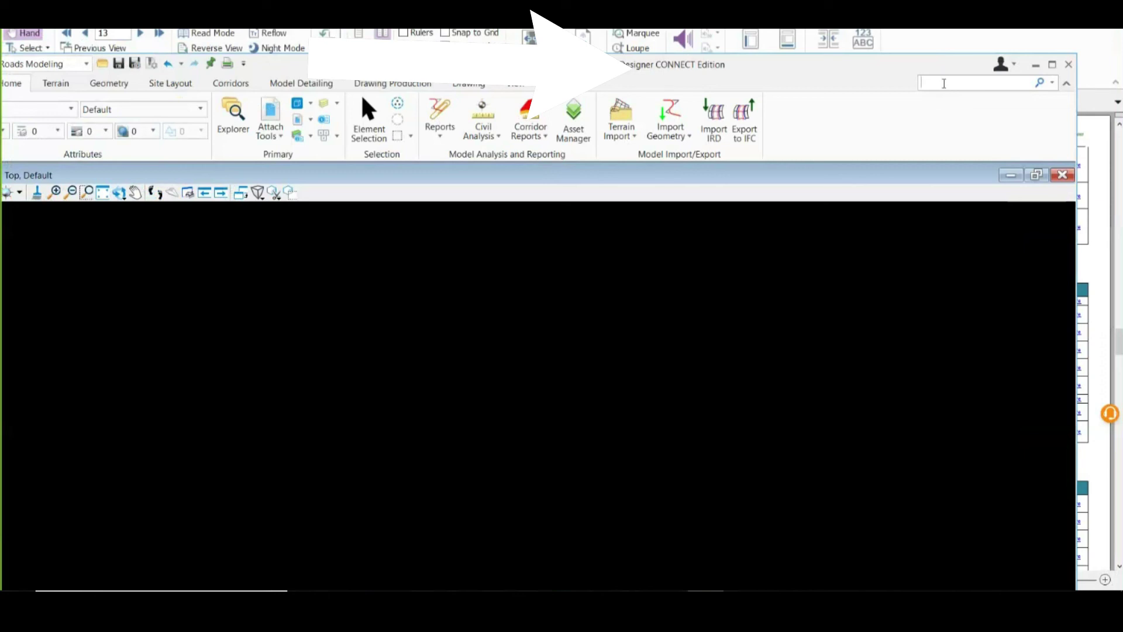
text(s)
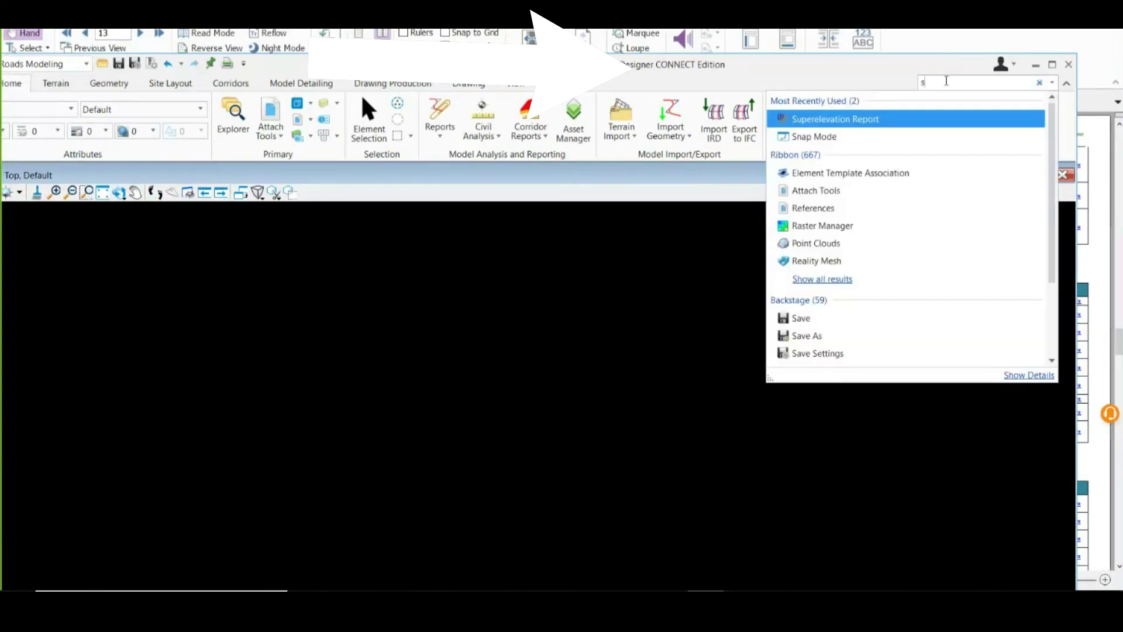
text(uper)
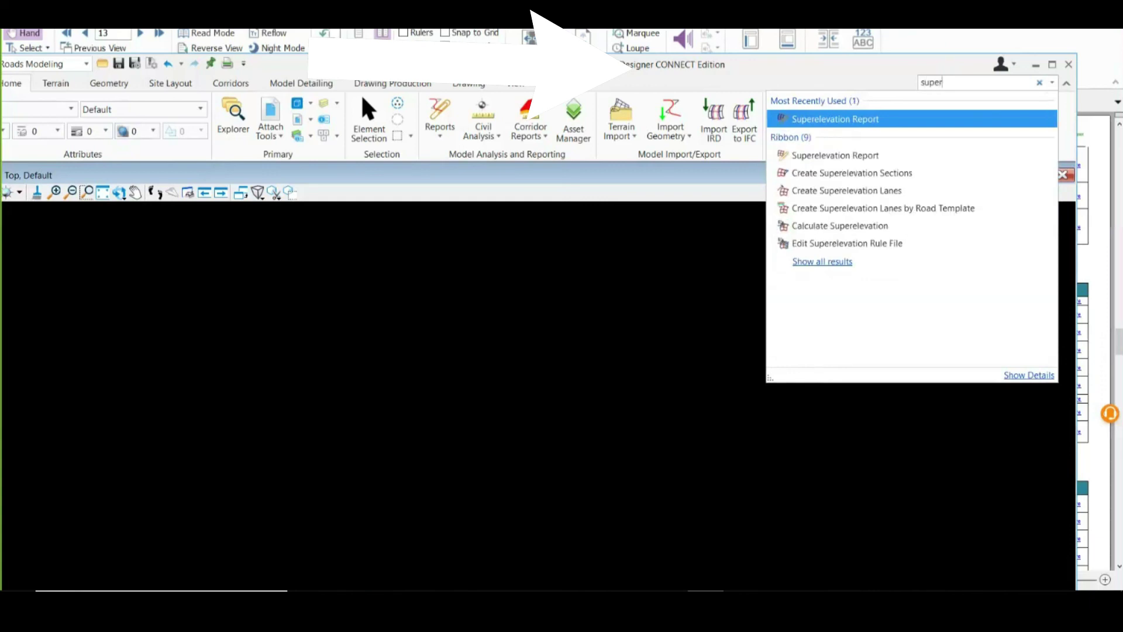
text(l)
key(BackSpace)
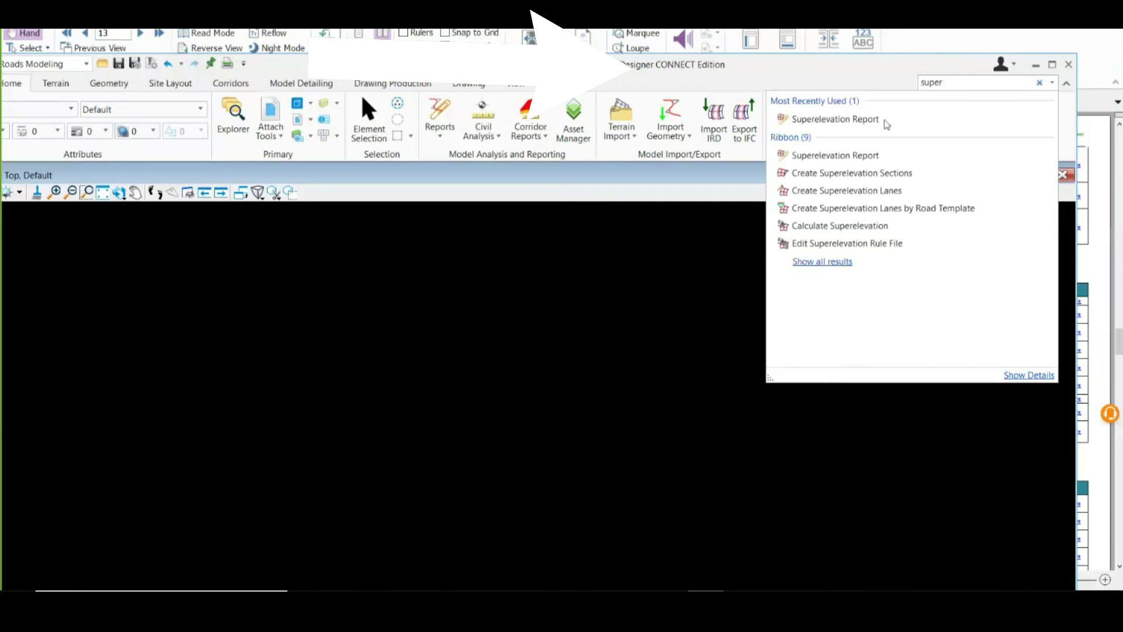
mouse_move(881, 123)
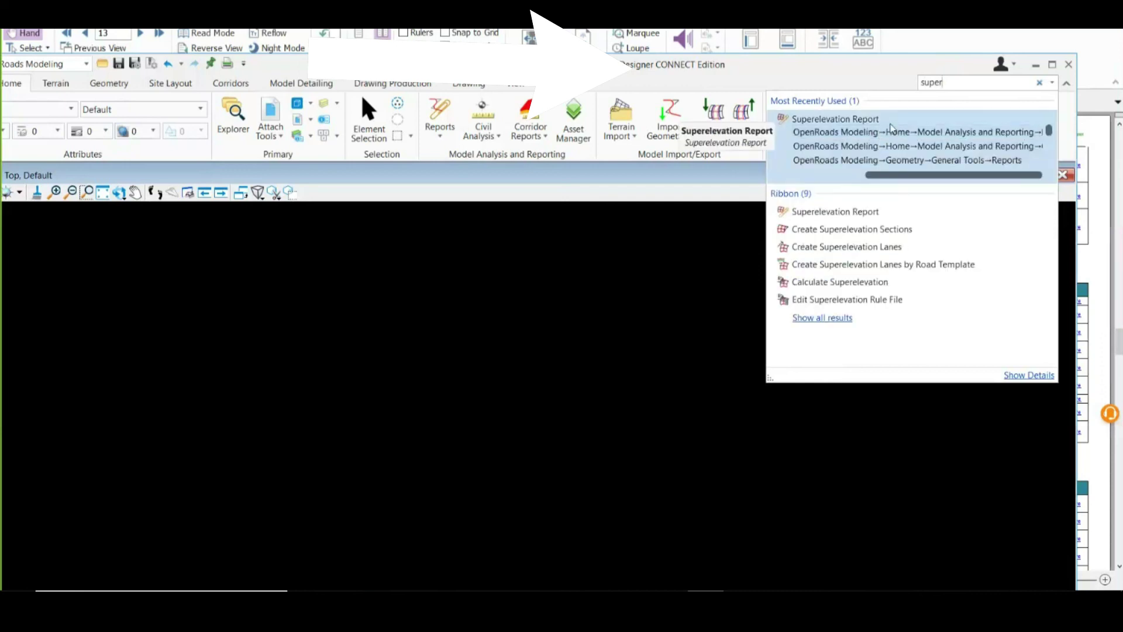